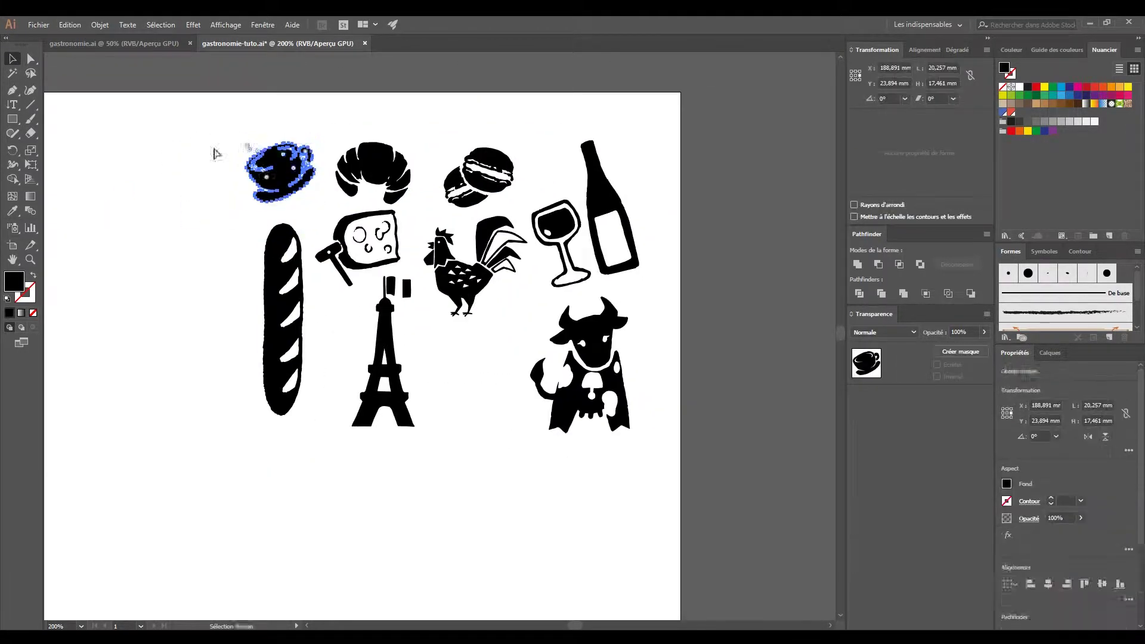
- Inspect the food icons, then drag the GASTRONOMIE and CAFÉ text from the pasteboard onto artboard 1
left_click(373, 179)
left_click(392, 239)
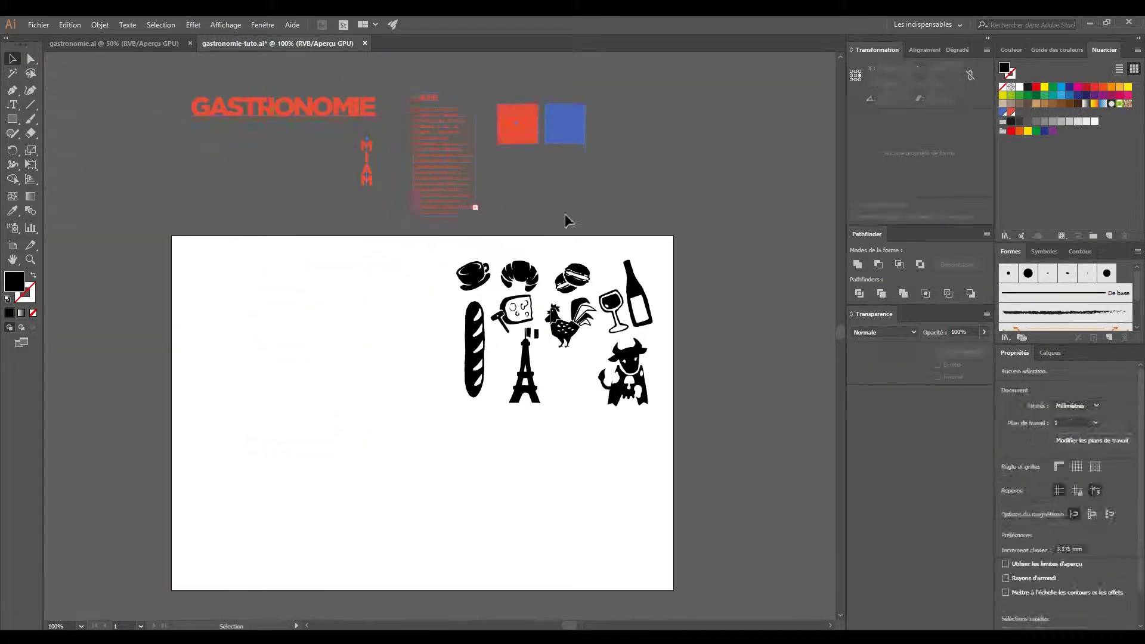
left_click_drag(473, 205, 451, 503)
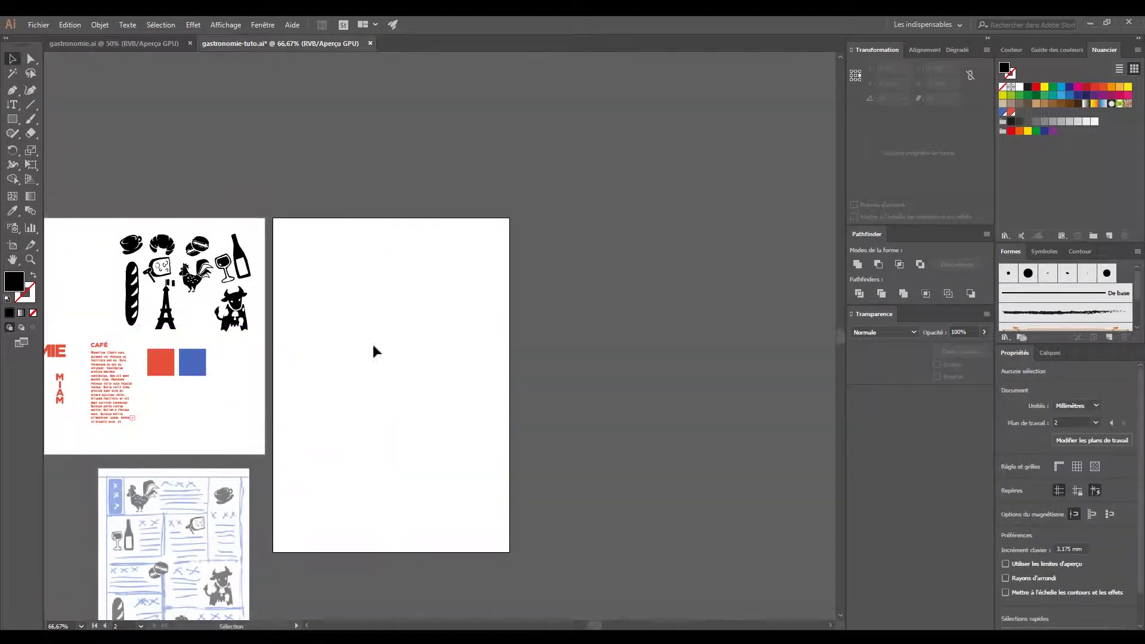
- Scale the sketch to fit artboard 2, lock its layer and make the top layer active
left_click_drag(567, 377, 621, 462)
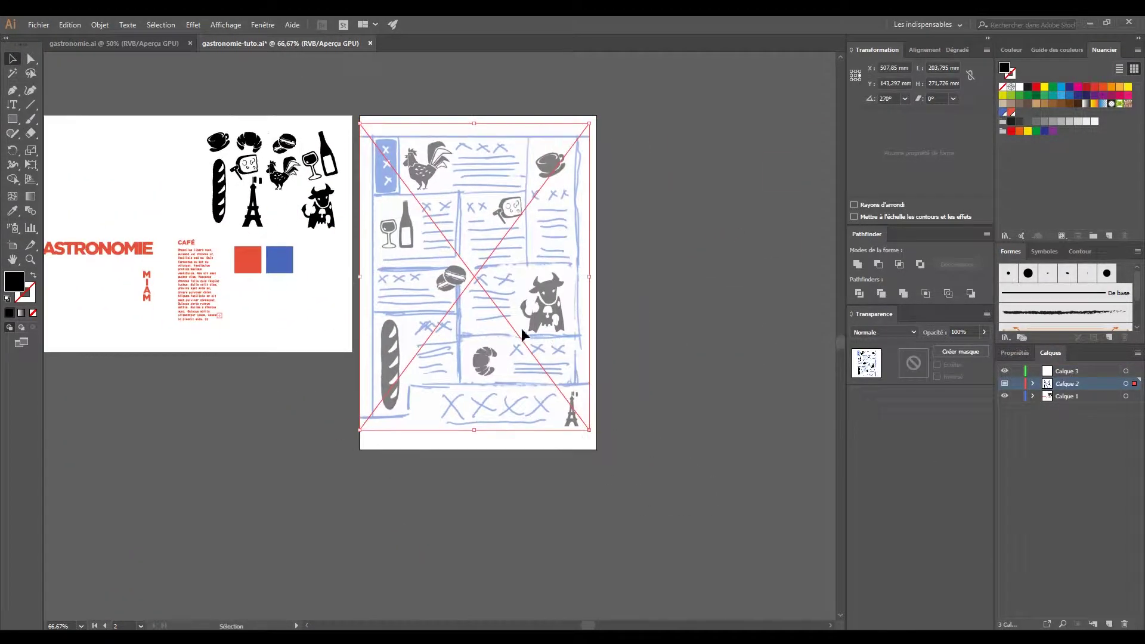
left_click(1017, 383)
left_click(1067, 372)
key("ctrl+1")
- Draw a black-outlined rectangle over the sketch's outer border and widen it evenly
key("m")
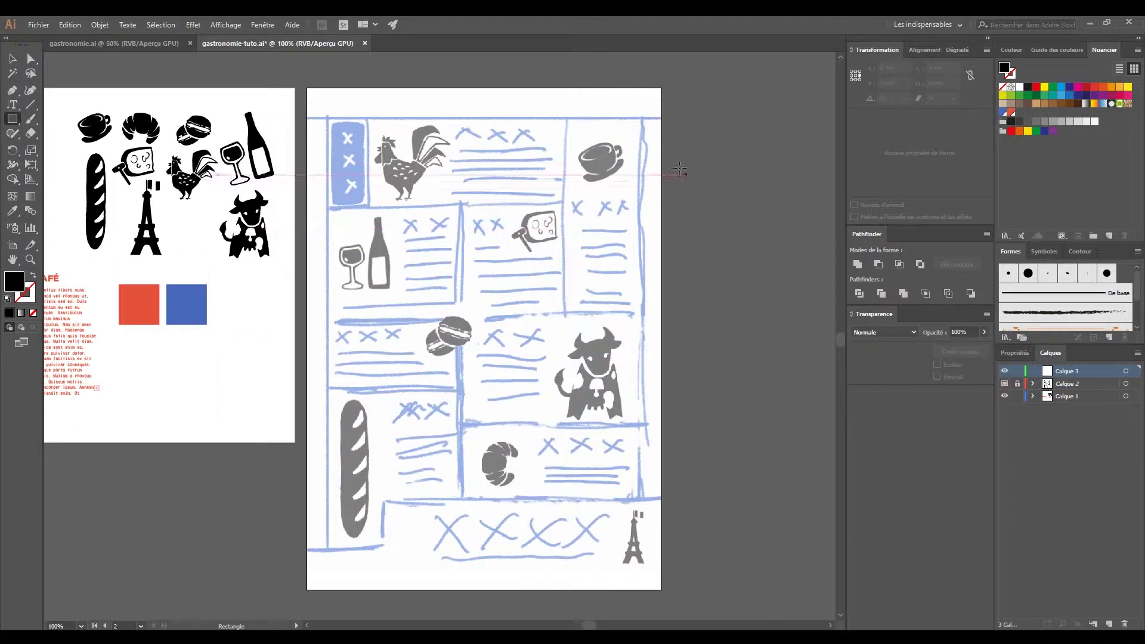
left_click_drag(310, 549, 309, 550)
key("shift+x")
left_click(1017, 353)
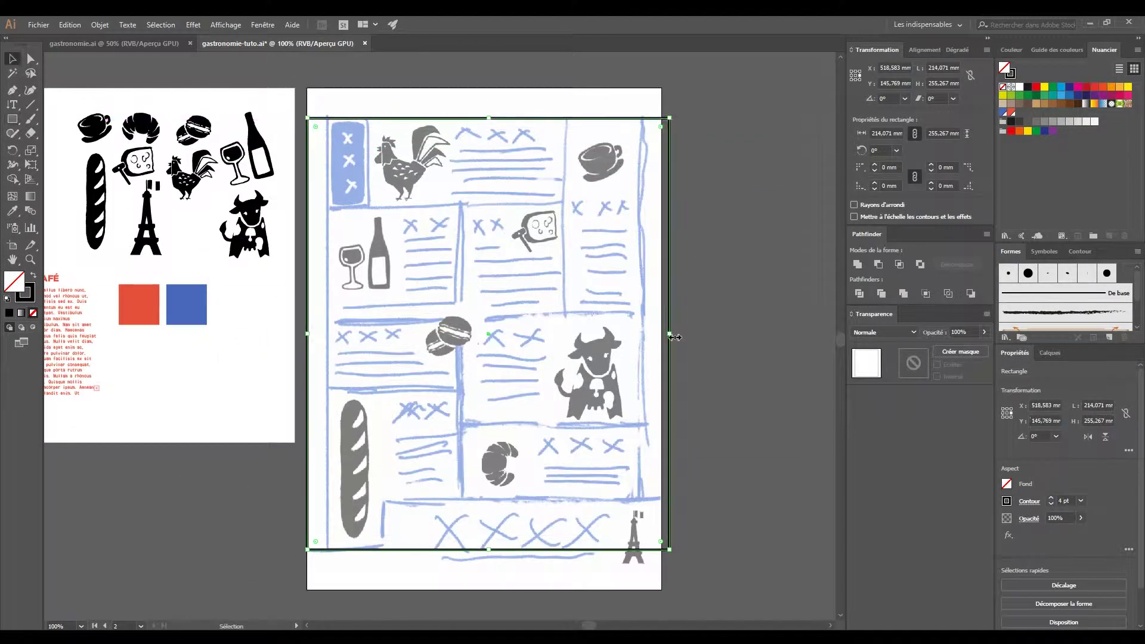
left_click_drag(656, 339, 662, 340)
- Centre the frame rectangle vertically on the artboard and show the document grid
left_click(925, 49)
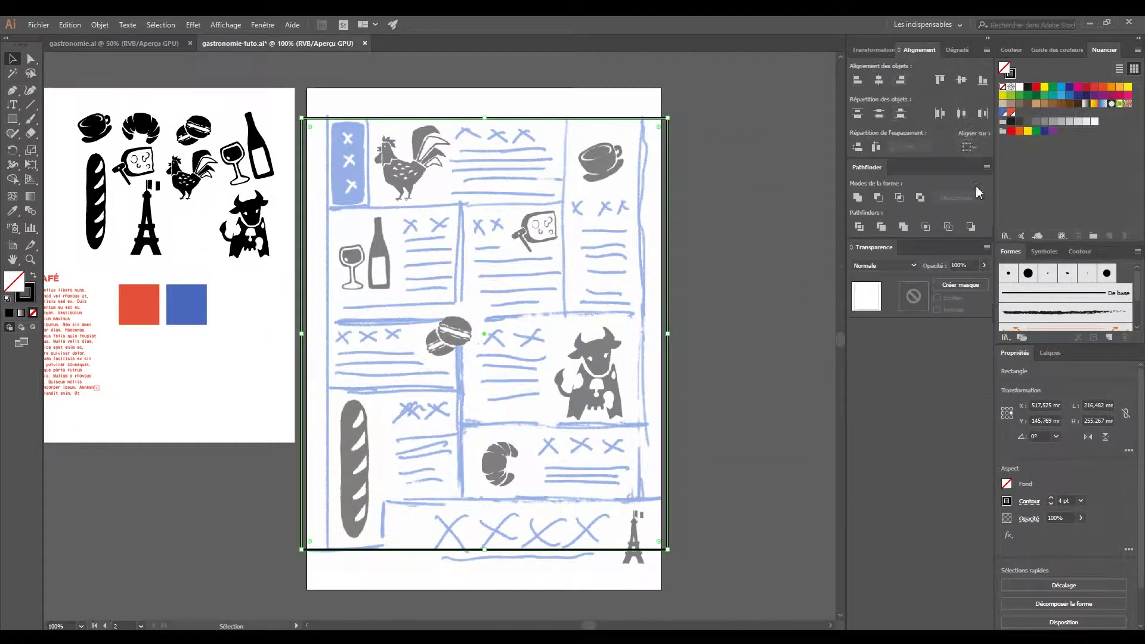
left_click(878, 79)
left_click(961, 79)
left_click(669, 306)
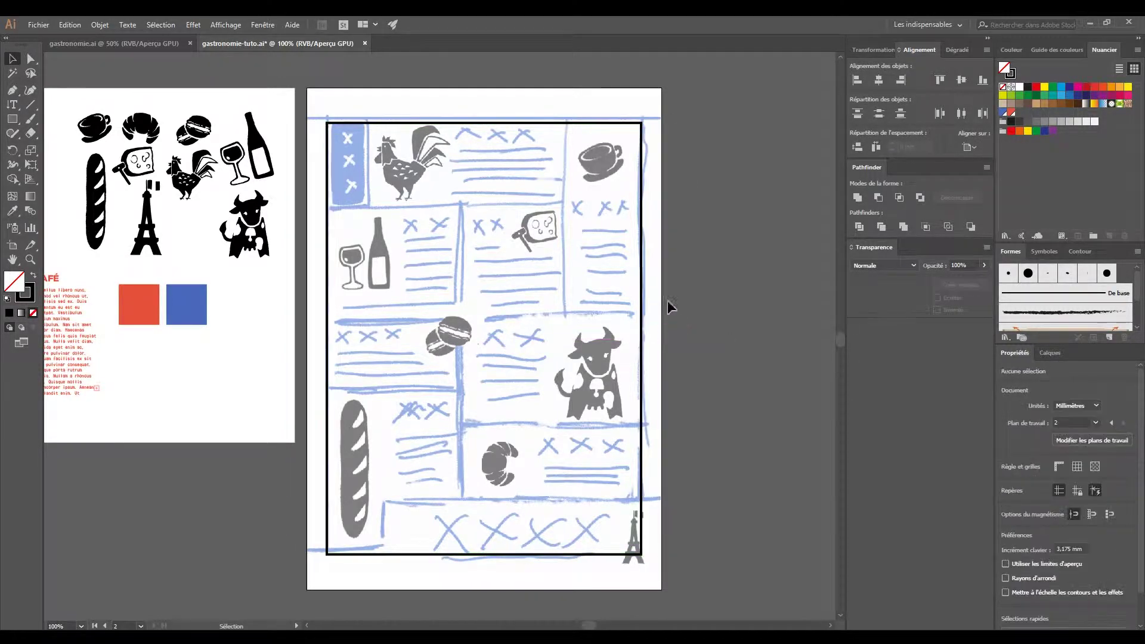
left_click(1075, 466)
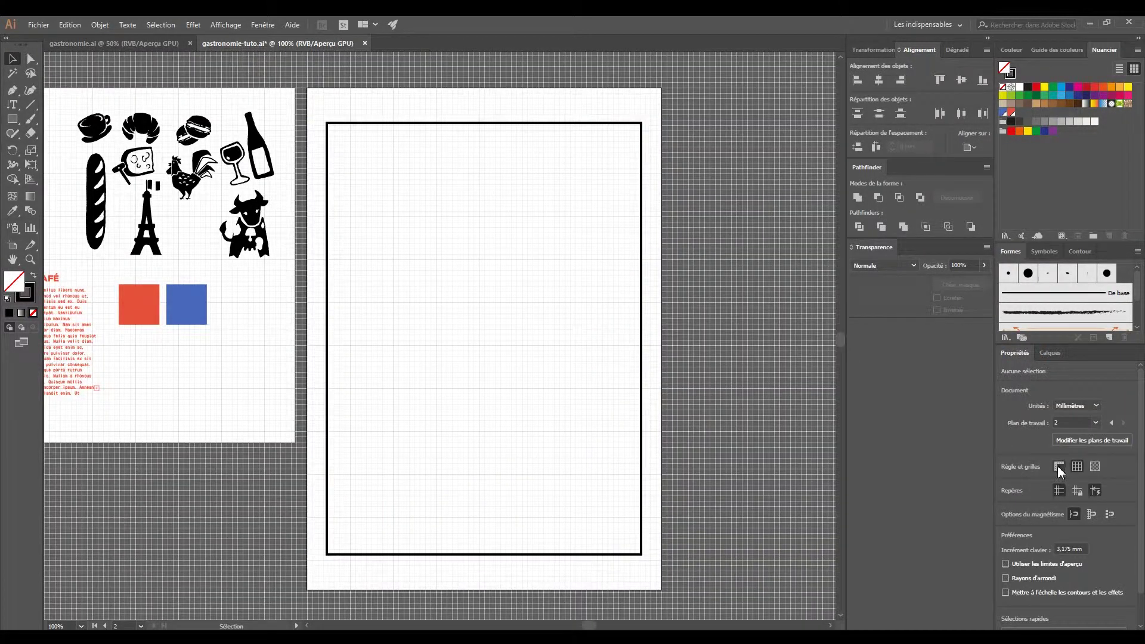
scroll(650, 316, "up", 2)
- Stretch the frame rectangle's right edge outward
left_click(628, 315)
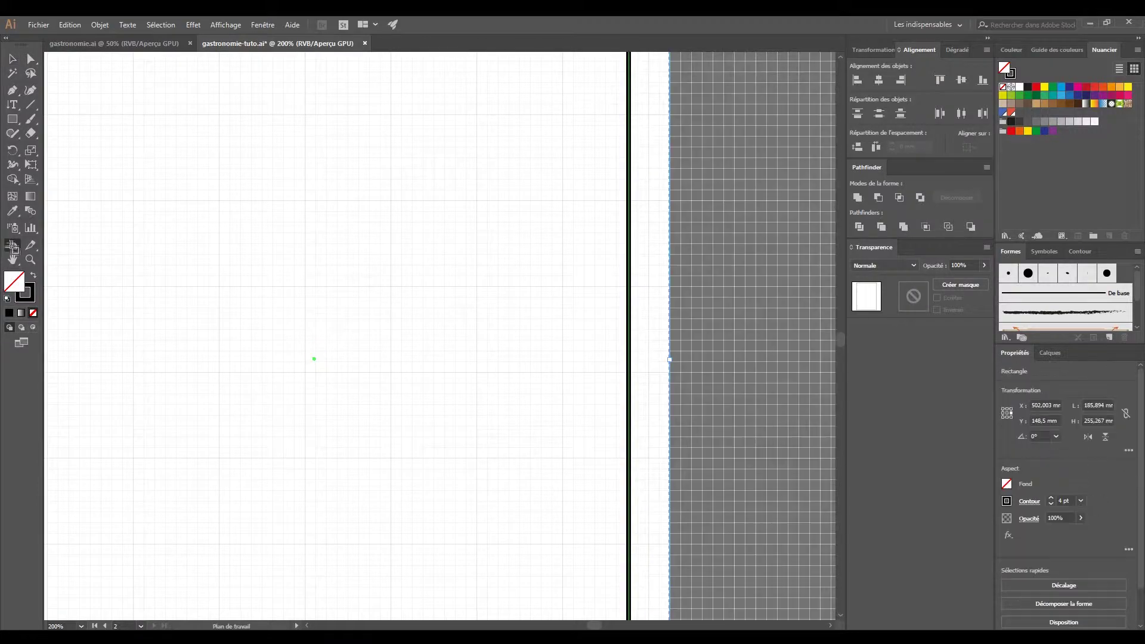
left_click(12, 58)
left_click_drag(630, 361, 634, 362)
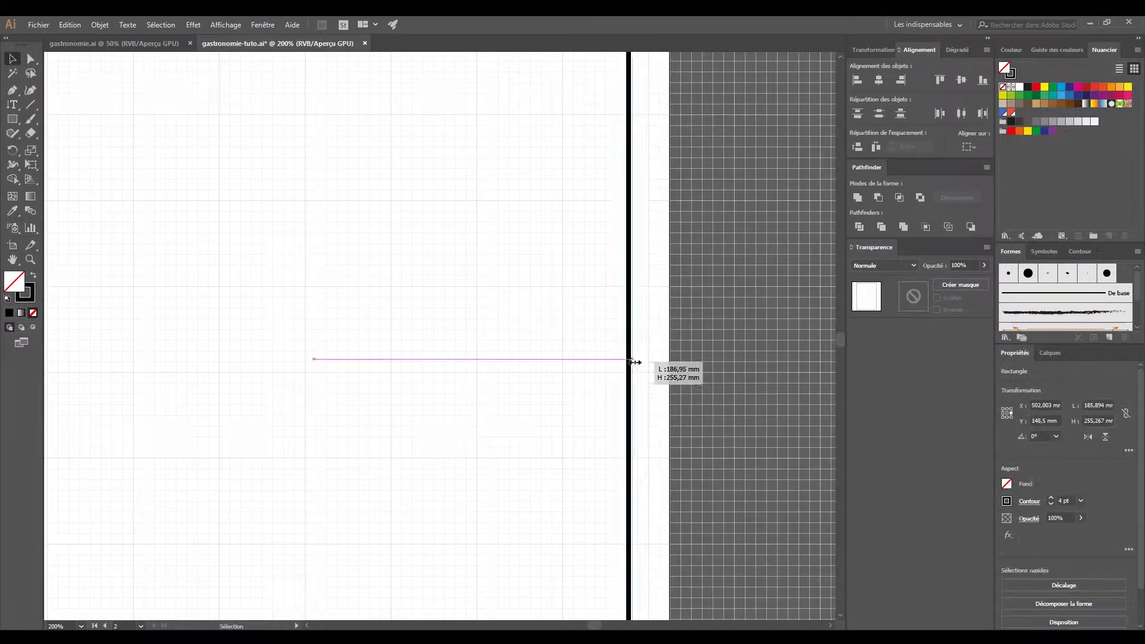
left_click(638, 387)
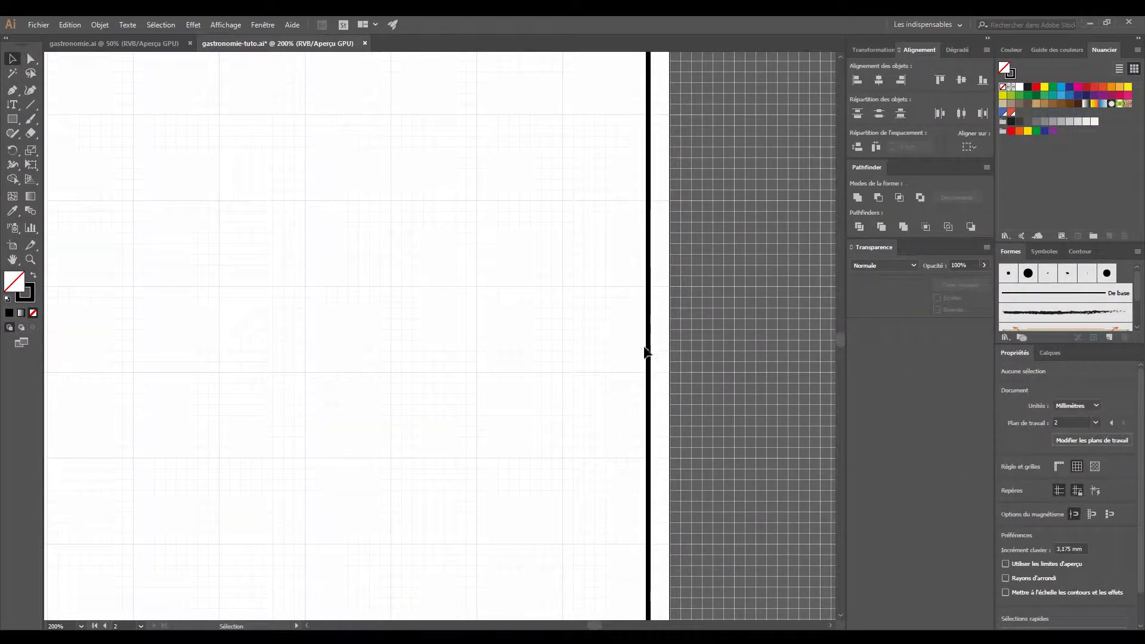
scroll(595, 434, "down", 2)
scroll(626, 375, "up", 2)
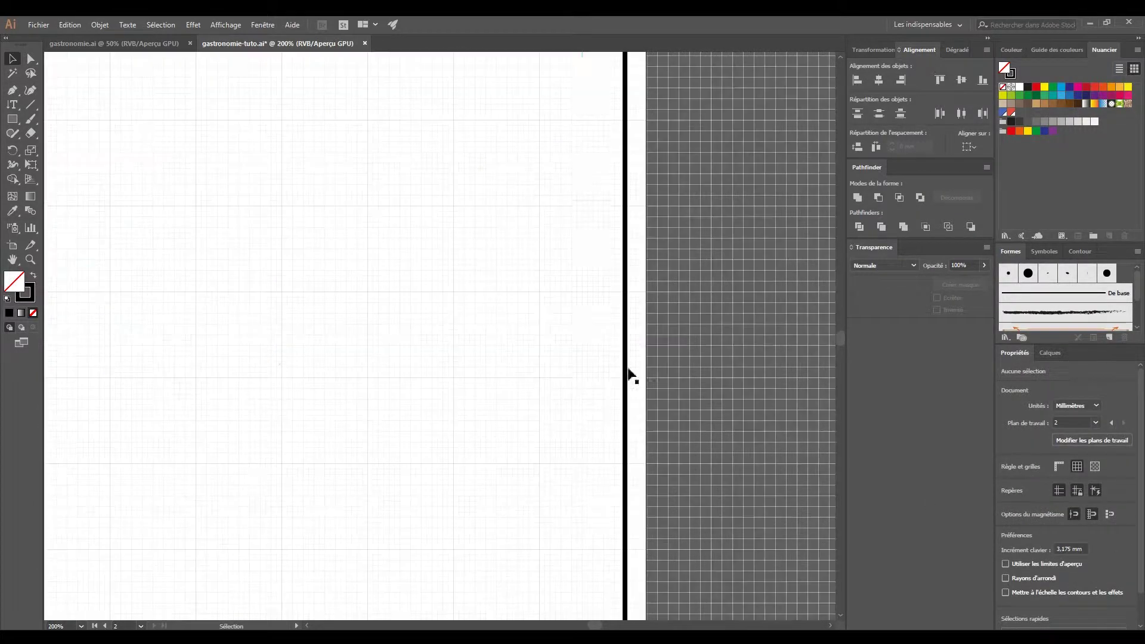
- Readjust the frame's right edge and pull its bottom edge down to fit the sketch
left_click_drag(627, 376, 563, 365)
scroll(567, 382, "down", 3)
scroll(511, 350, "up", 4)
left_click_drag(523, 211, 519, 413)
scroll(503, 515, "down", 4)
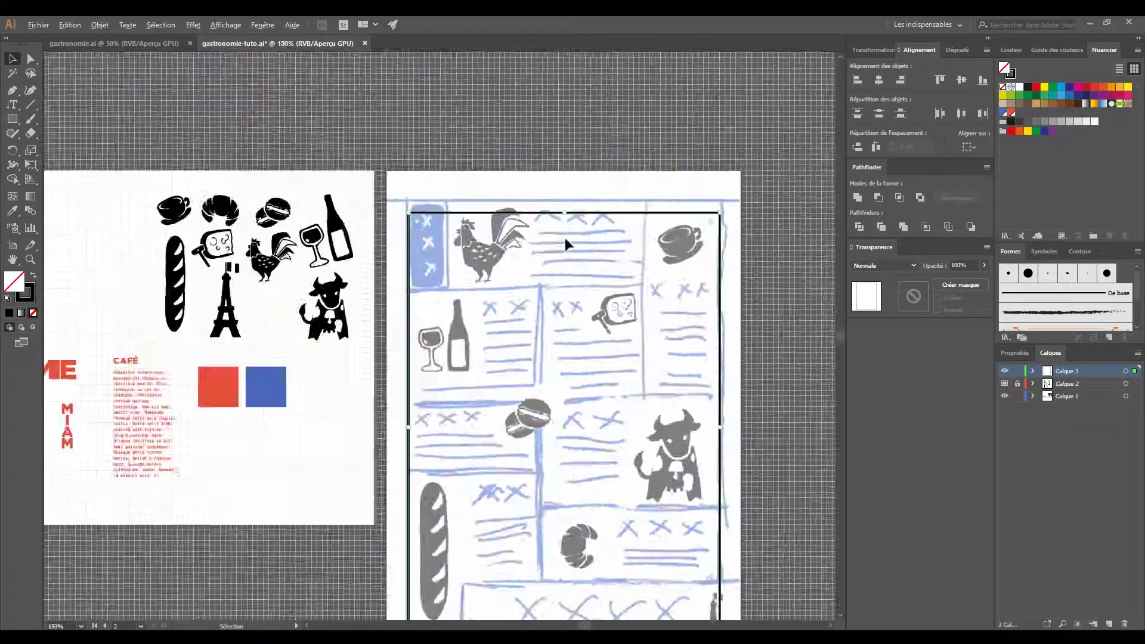
- Nudge the frame rectangle down, then undo to restore its original position
scroll(763, 335, "down", 2)
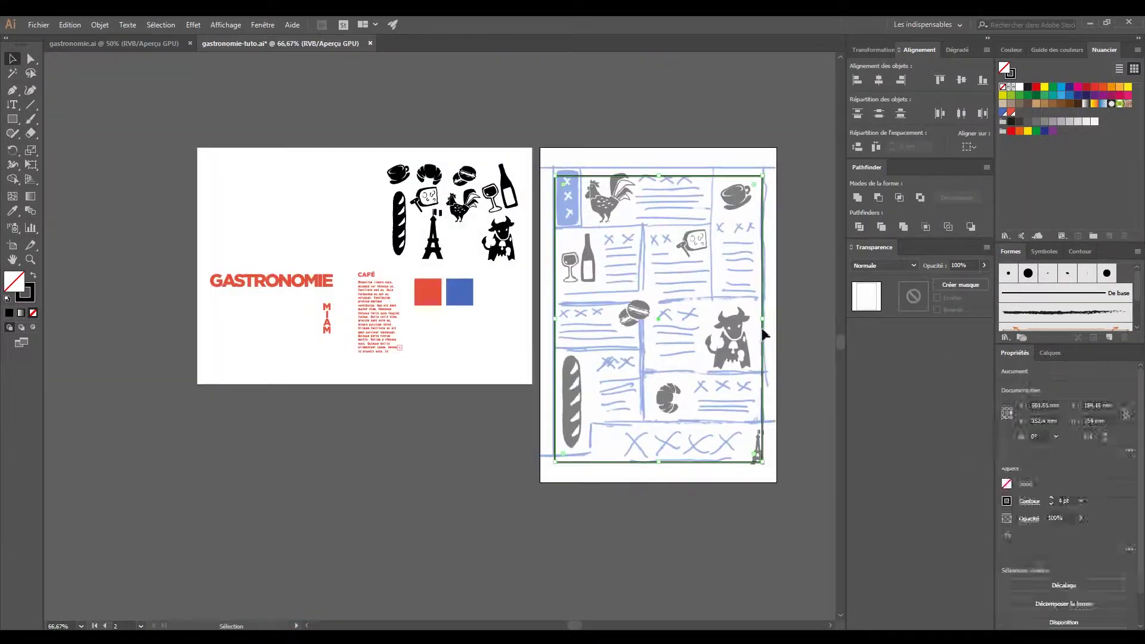
key("ctrl+1")
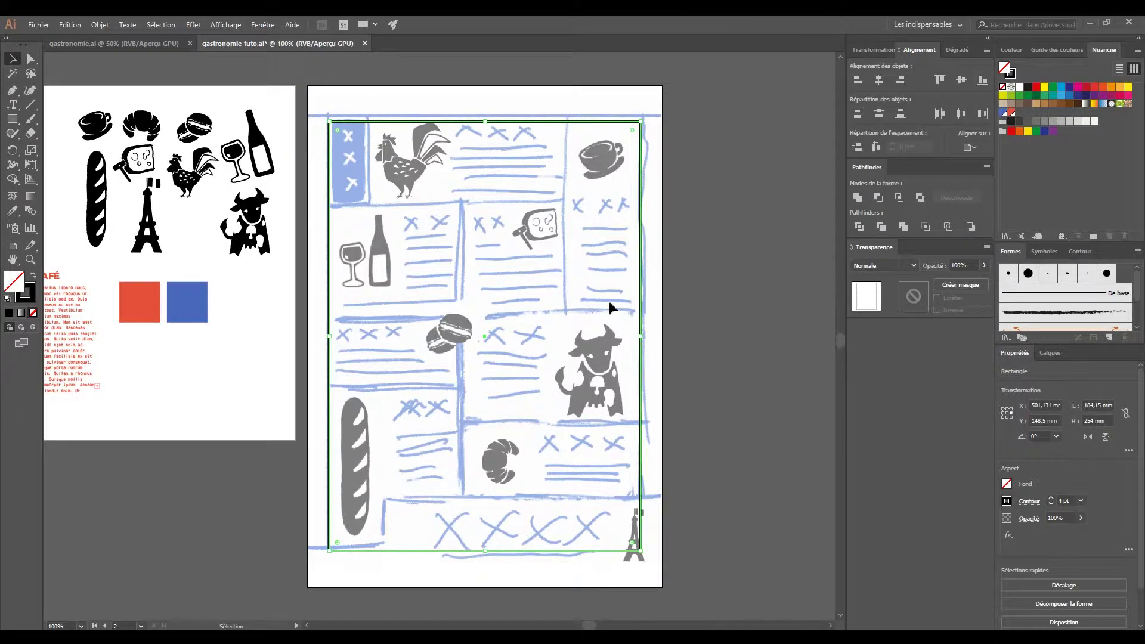
key("Down")
left_click(610, 307)
key("ctrl+z")
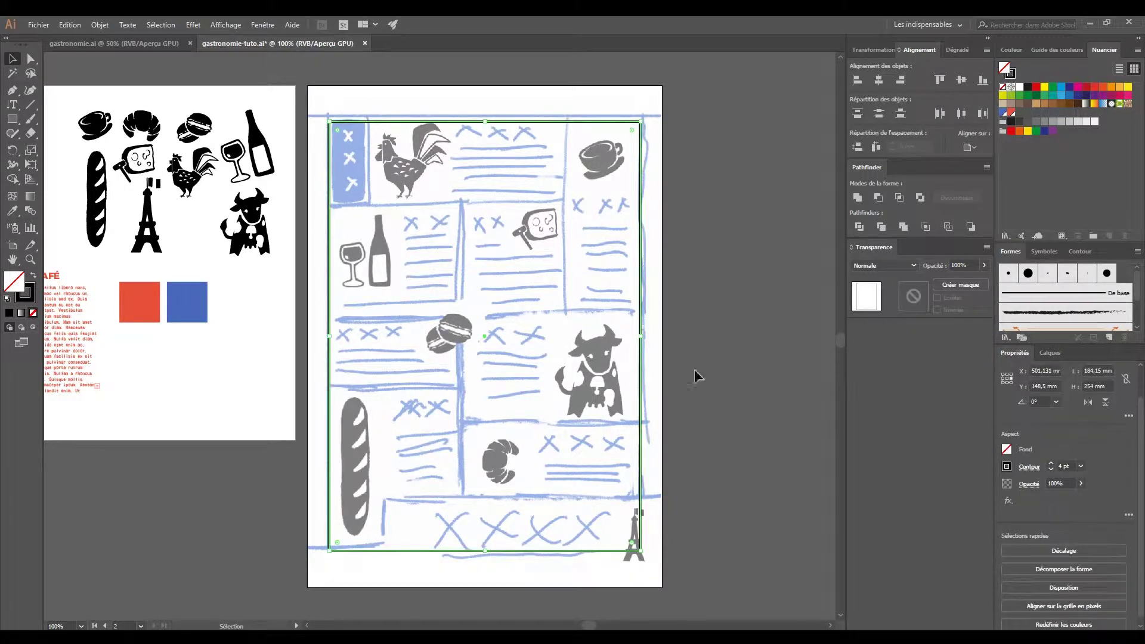
scroll(551, 156, "up", 1)
- Draw outlined rectangles over the rooster panel and the panels beneath it
key("m")
left_click_drag(640, 137, 588, 311)
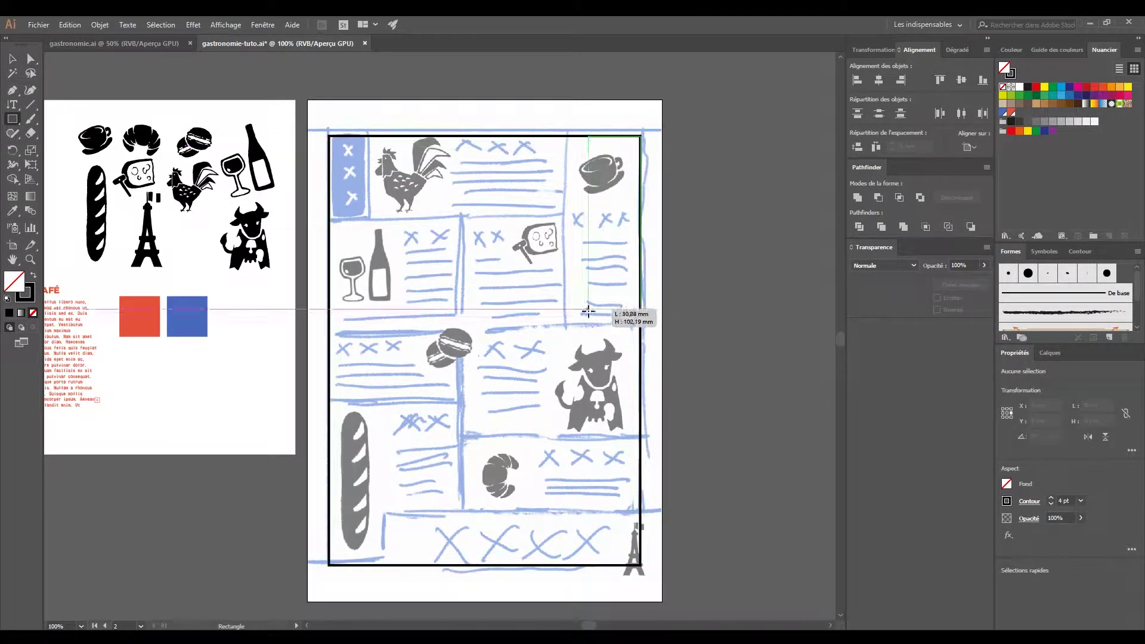
key("ctrl+plus")
left_click_drag(595, 196, 240, 71)
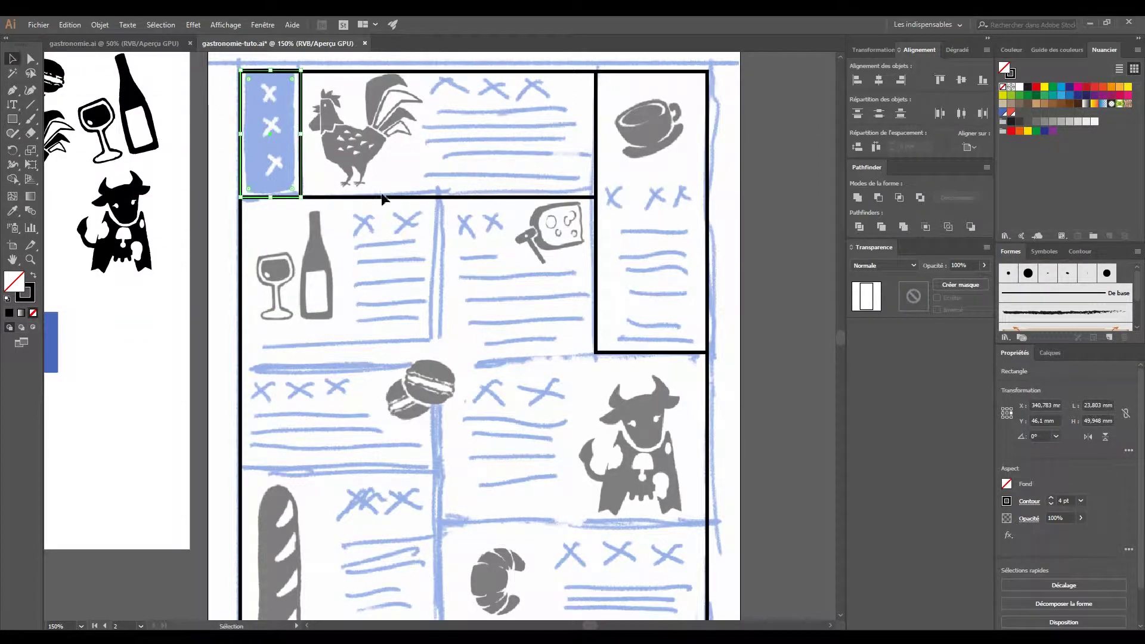
left_click_drag(439, 197, 230, 311)
scroll(378, 222, "down", 4)
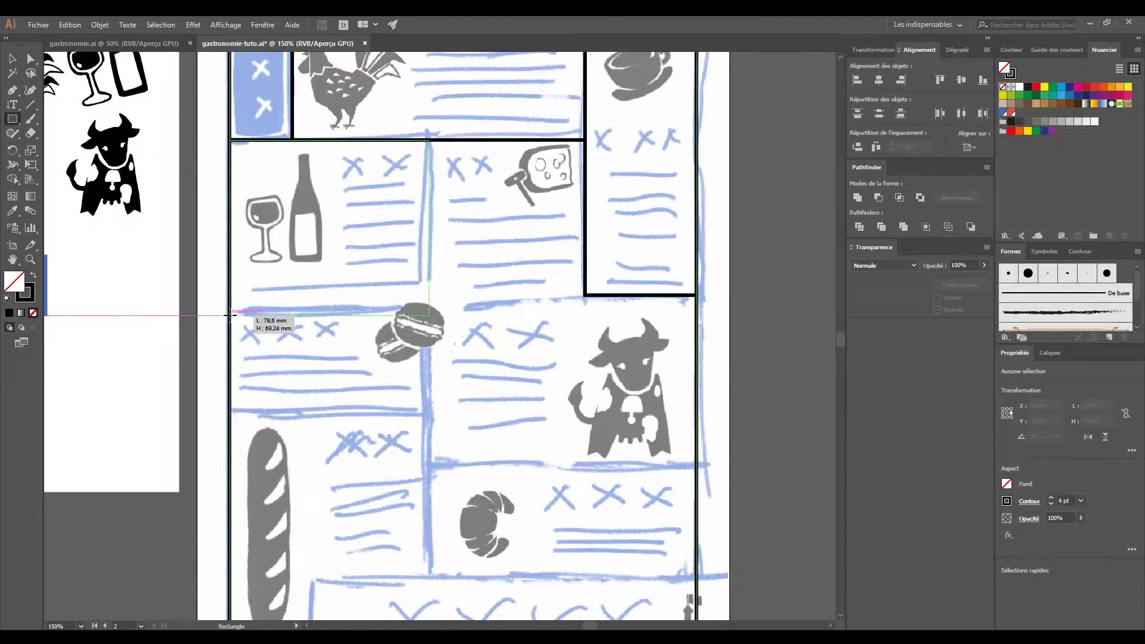
left_click_drag(429, 411, 231, 310)
scroll(458, 276, "down", 1)
- Draw rectangles around the croissant panel and the small panel under the baguette
key("ctrl+shift+a")
key("m")
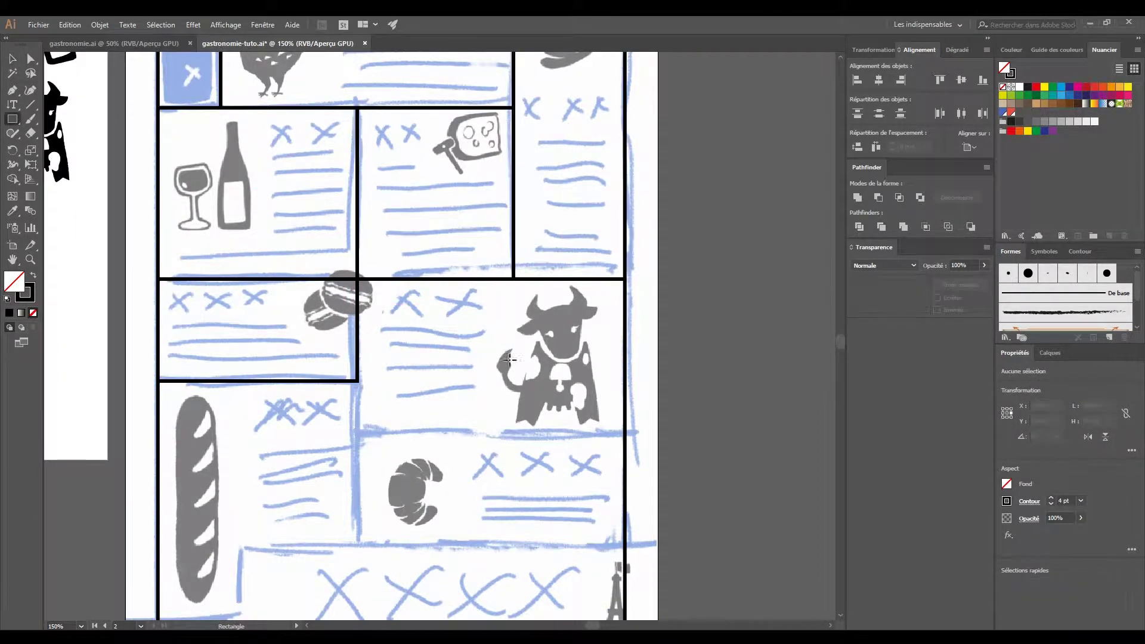
left_click_drag(361, 542, 359, 543)
scroll(346, 513, "down", 3)
scroll(328, 483, "left", 3)
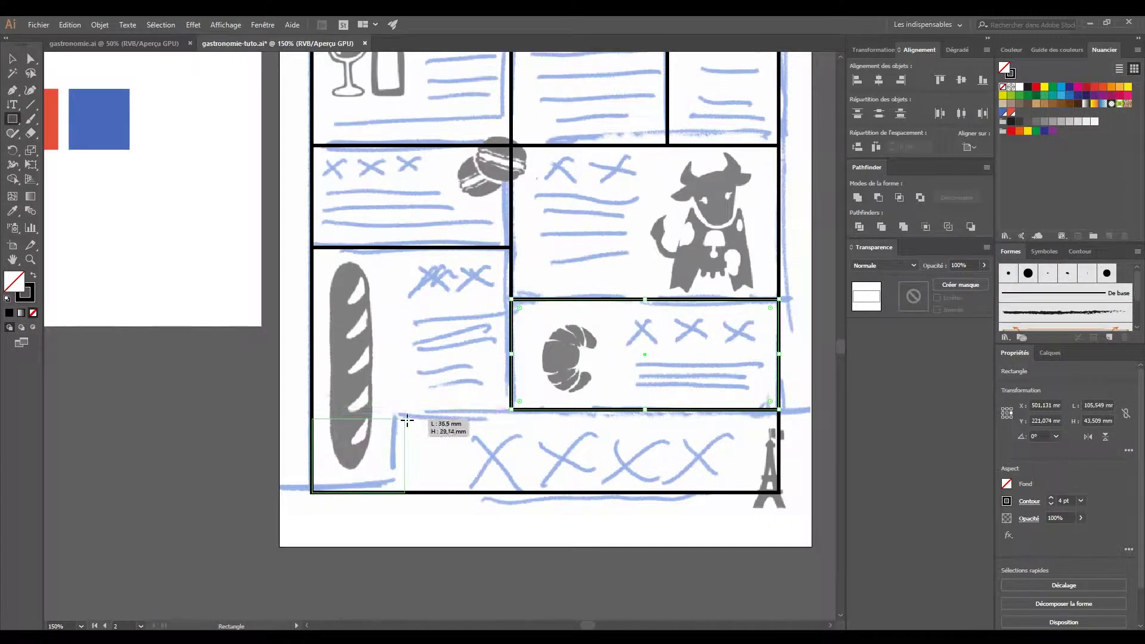
left_click_drag(407, 421, 394, 490)
key("ctrl+shift+a")
- Zoom out to check the layout and select all the panel rectangles
key("v")
key("ctrl+minus")
key("ctrl+minus")
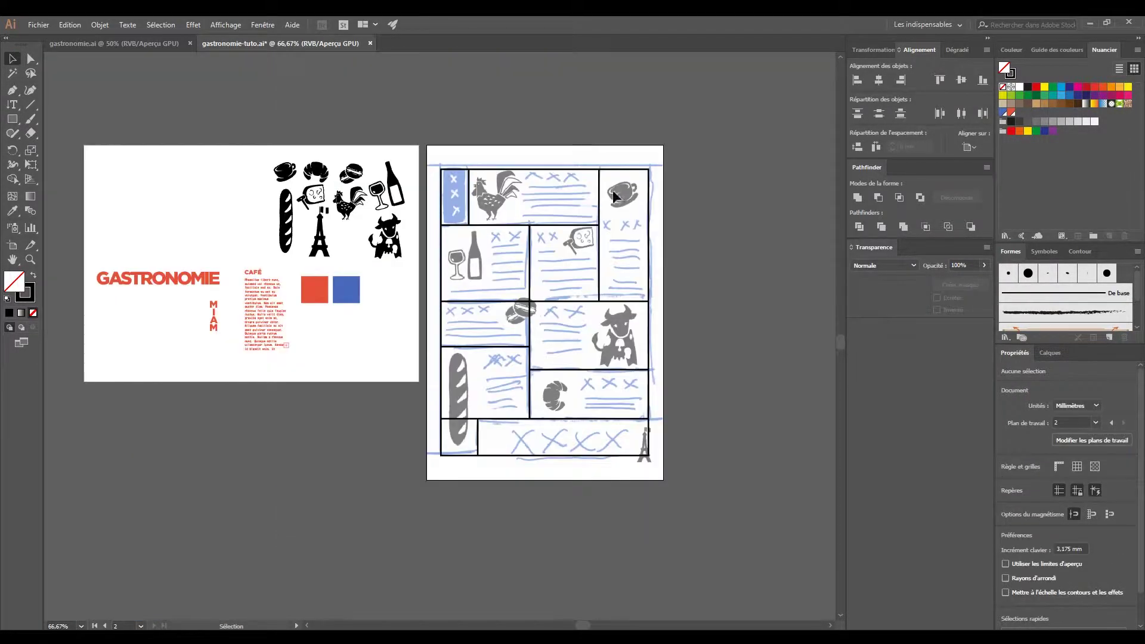
key("ctrl+plus")
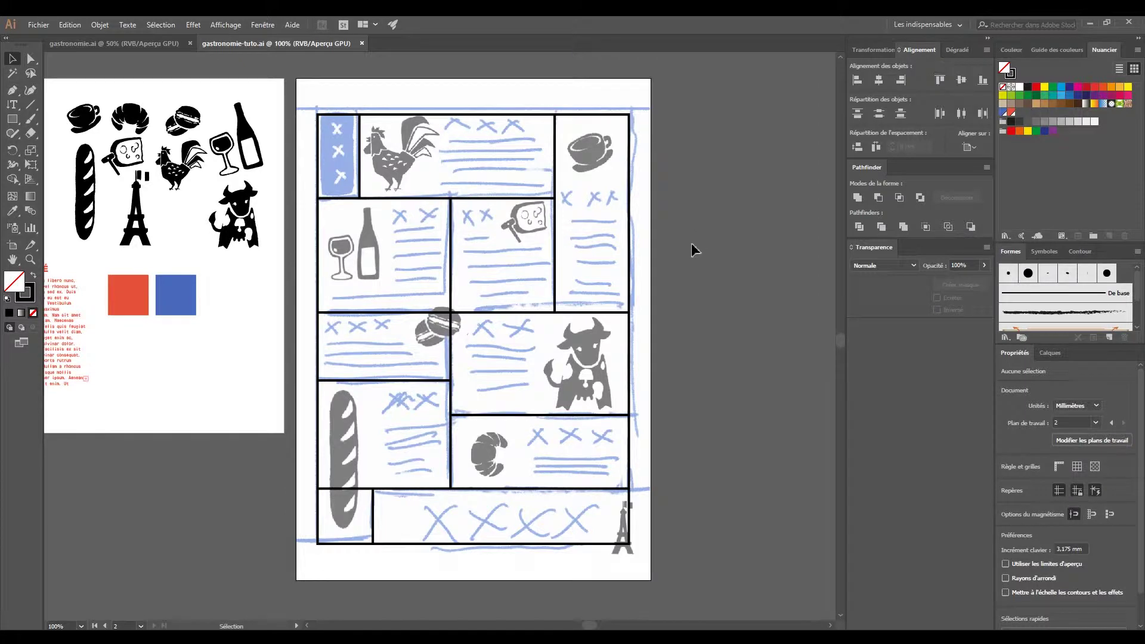
key("ctrl+a")
- Merge the baguette panel with the small panel below and swap the panels' fill and stroke
left_click(19, 182)
left_click_drag(381, 436, 345, 516)
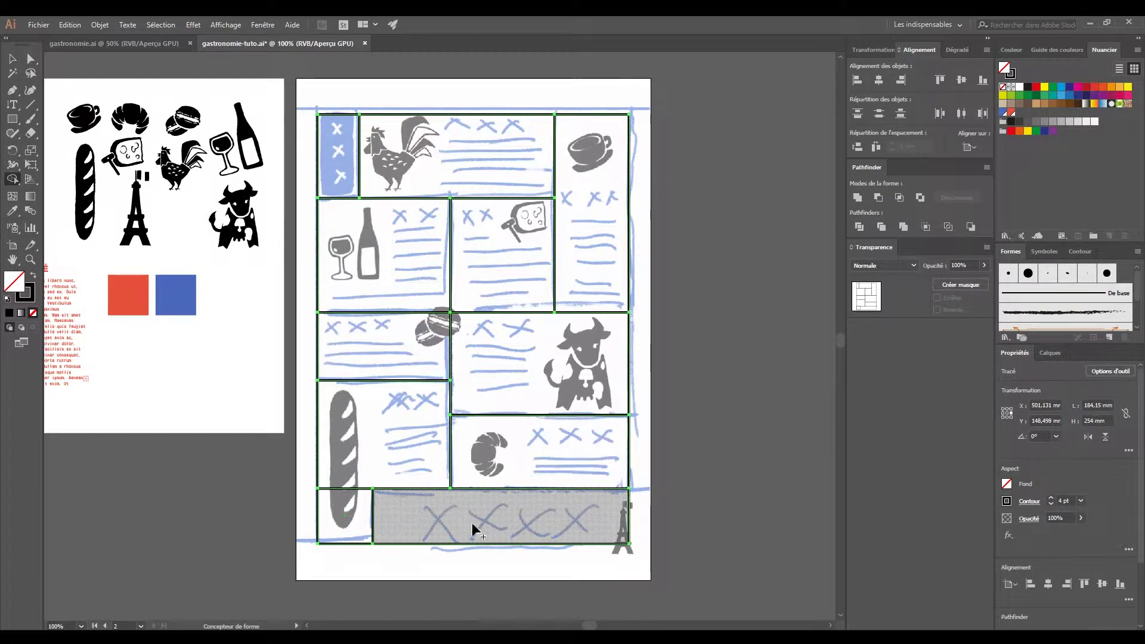
key("shift+x")
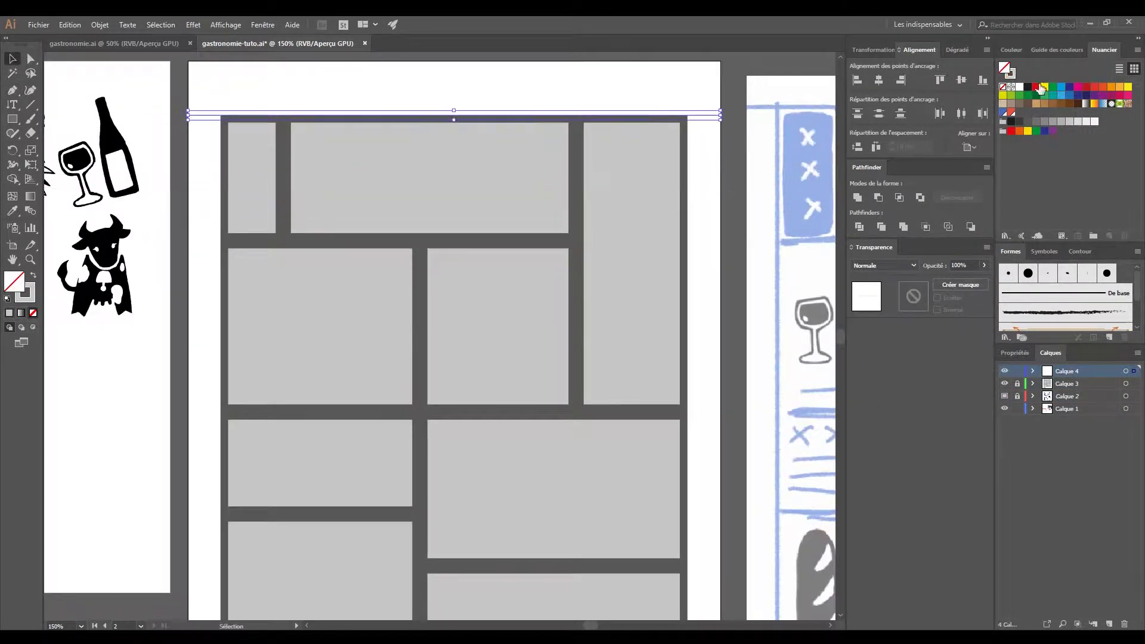
- Draw red Pen lines down a vertical gutter and along the bottom gutter to the right edge
left_click(723, 201)
key("p")
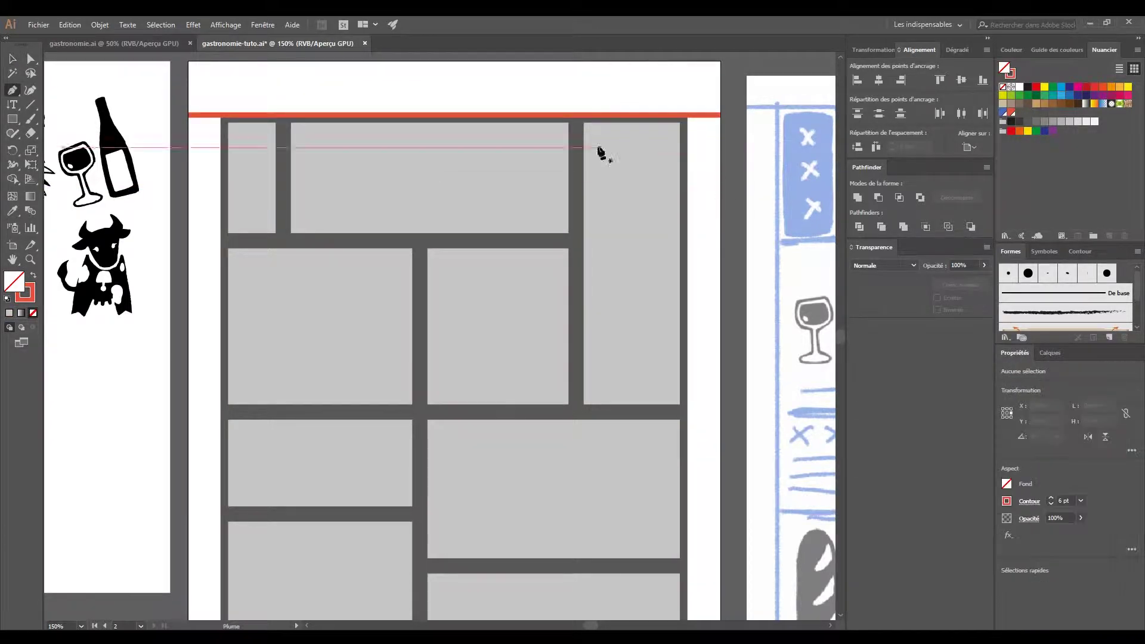
scroll(701, 219, "down", 3)
scroll(440, 120, "up", 2)
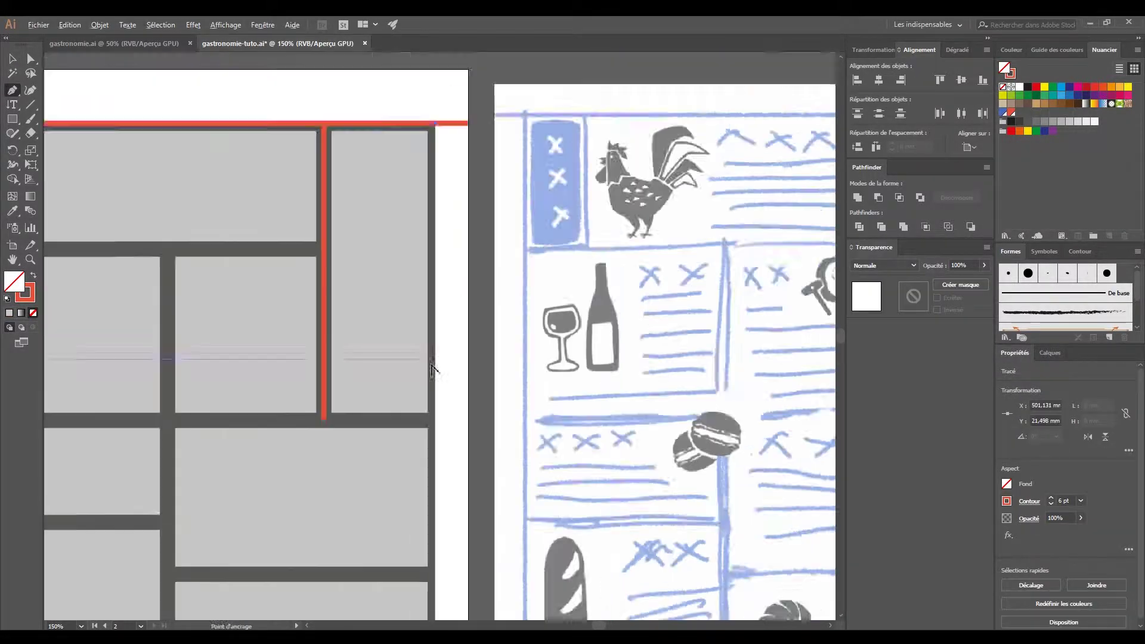
scroll(435, 370, "up", 2)
scroll(371, 373, "up", 1)
left_click(434, 133)
scroll(477, 197, "up", 3)
scroll(486, 232, "down", 10)
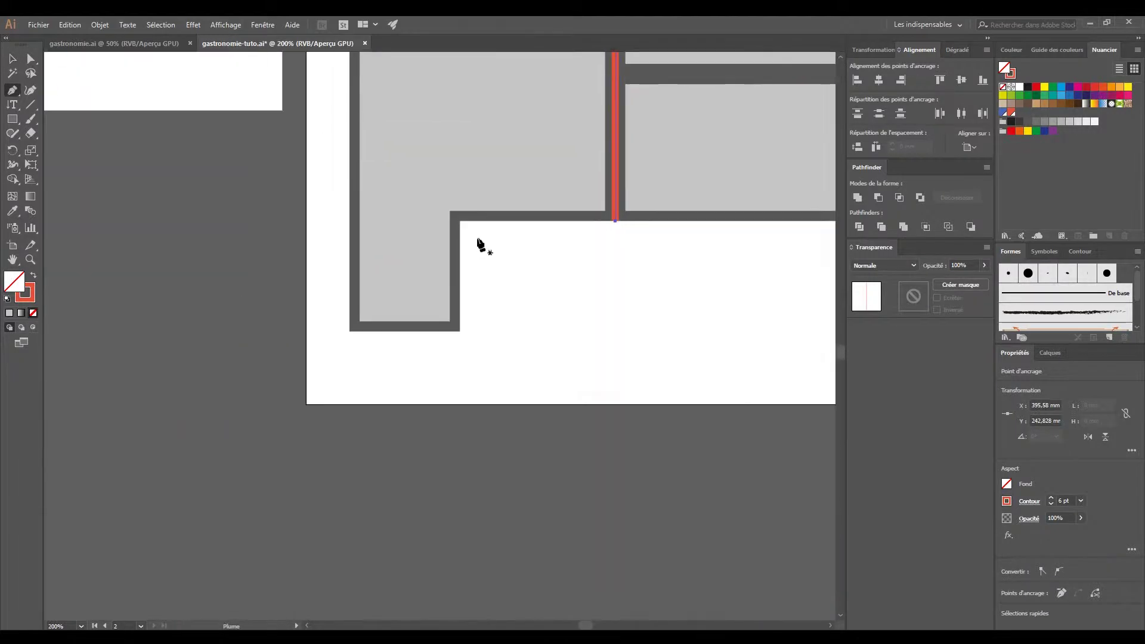
key("ctrl+minus")
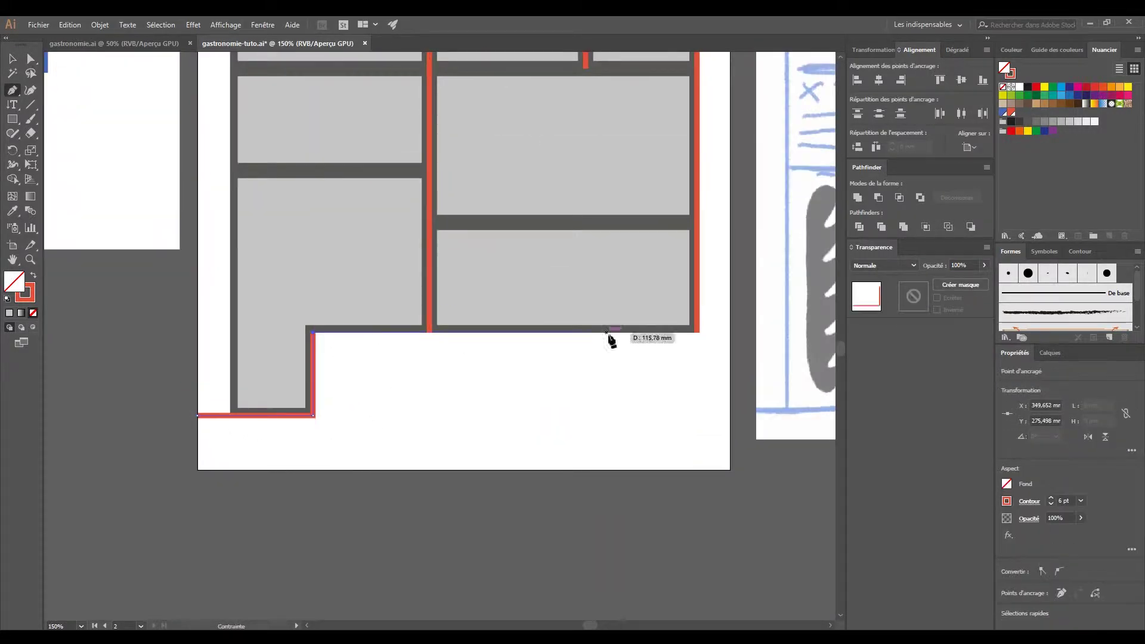
left_click(697, 331)
- Draw red lines across the upper gutter, down an upper vertical gutter, and to the right edge
scroll(378, 376, "up", 5)
scroll(378, 133, "down", 5)
scroll(378, 409, "up", 4)
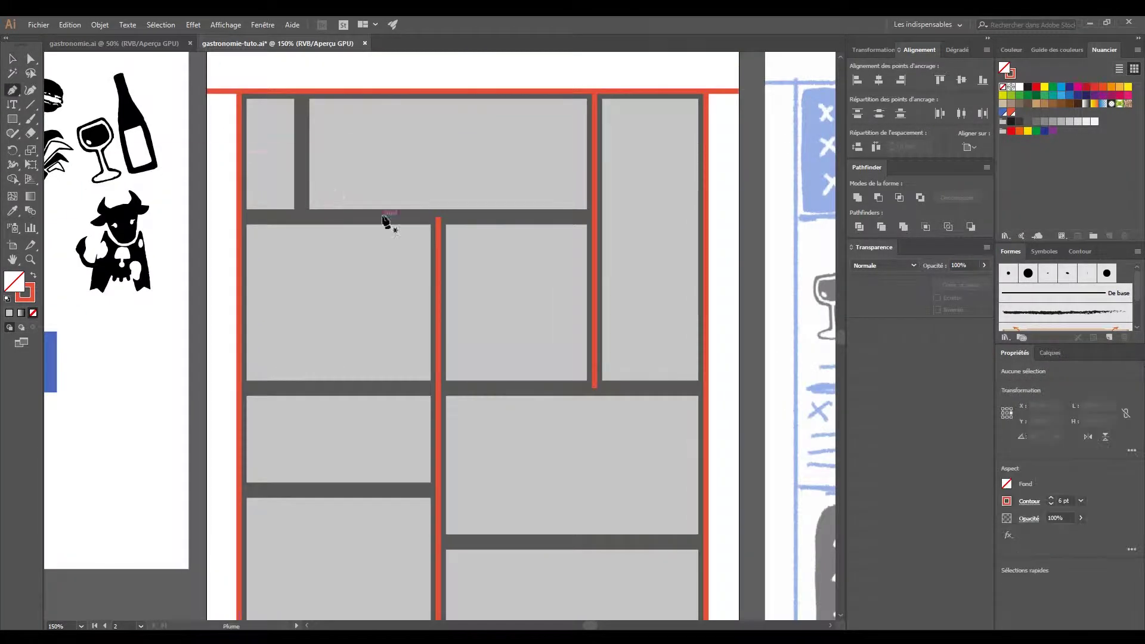
left_click(241, 216)
left_click(593, 216)
key("ctrl+plus")
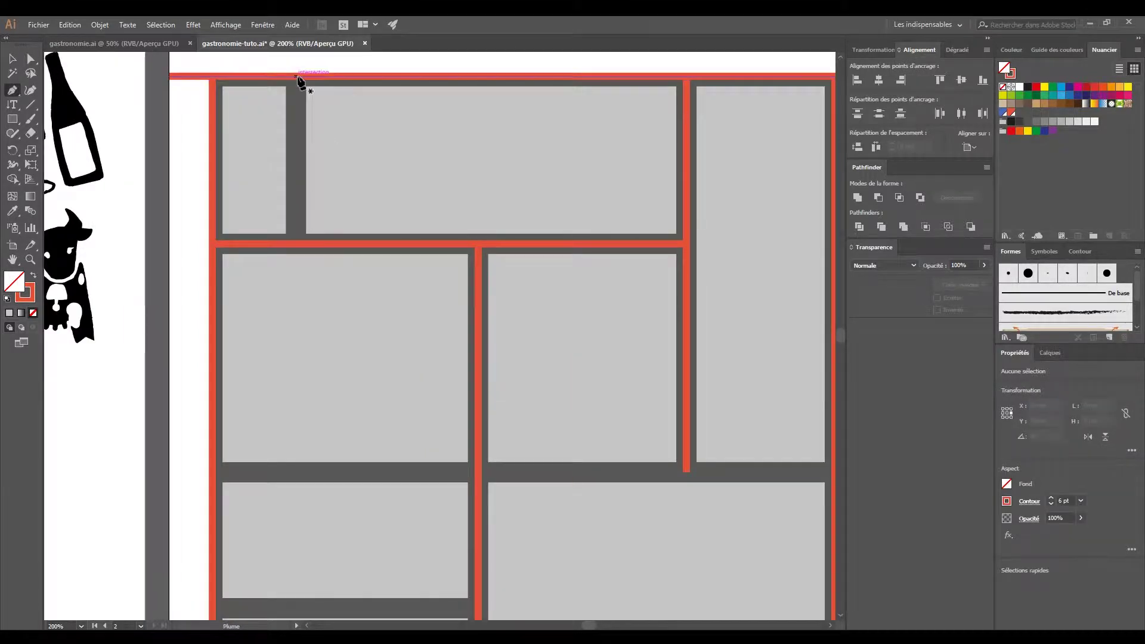
left_click(300, 246)
scroll(524, 283, "down", 3)
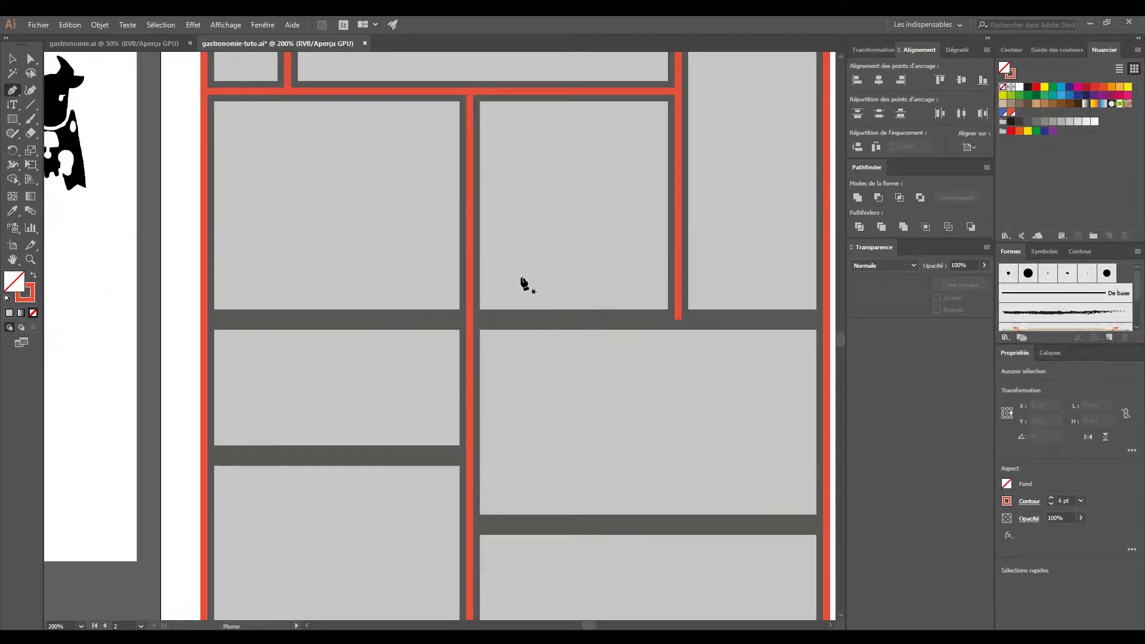
left_click(828, 321)
scroll(177, 290, "down", 3)
- Hide the grey panel layer and turn all border lines into red dashed strokes
key("ctrl+alt+0")
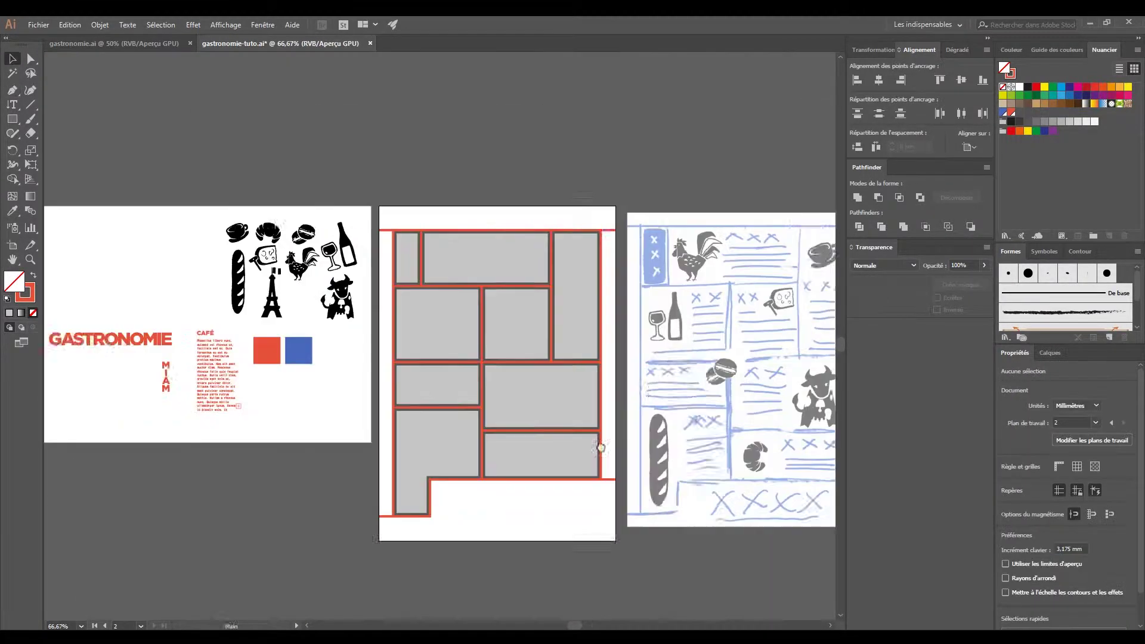
left_click(1050, 352)
left_click(1004, 391)
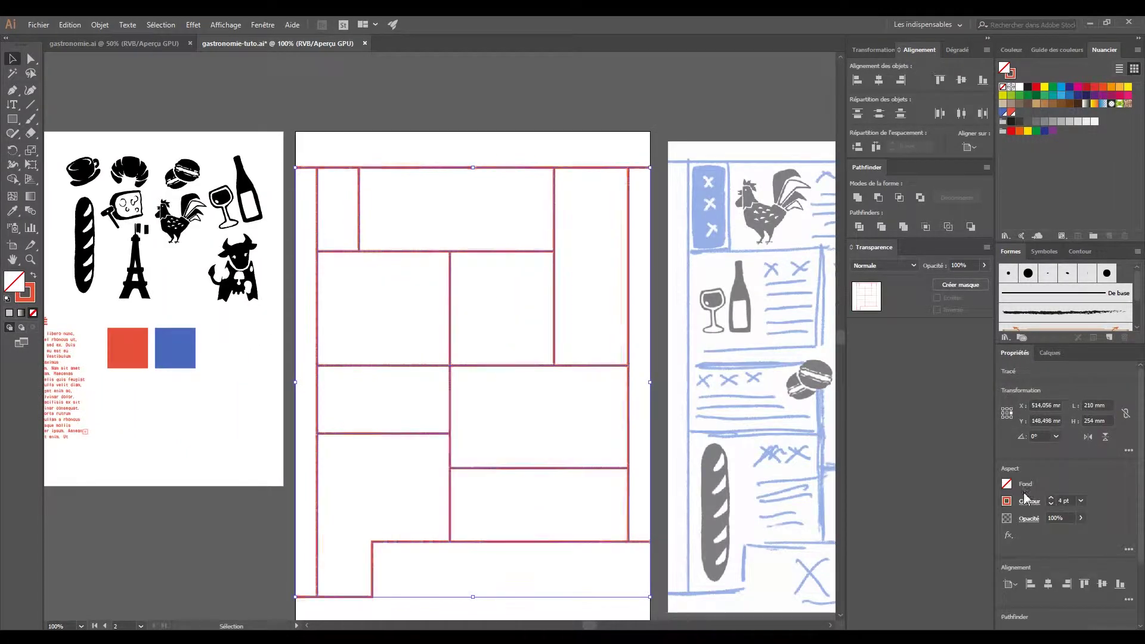
key("ctrl+a")
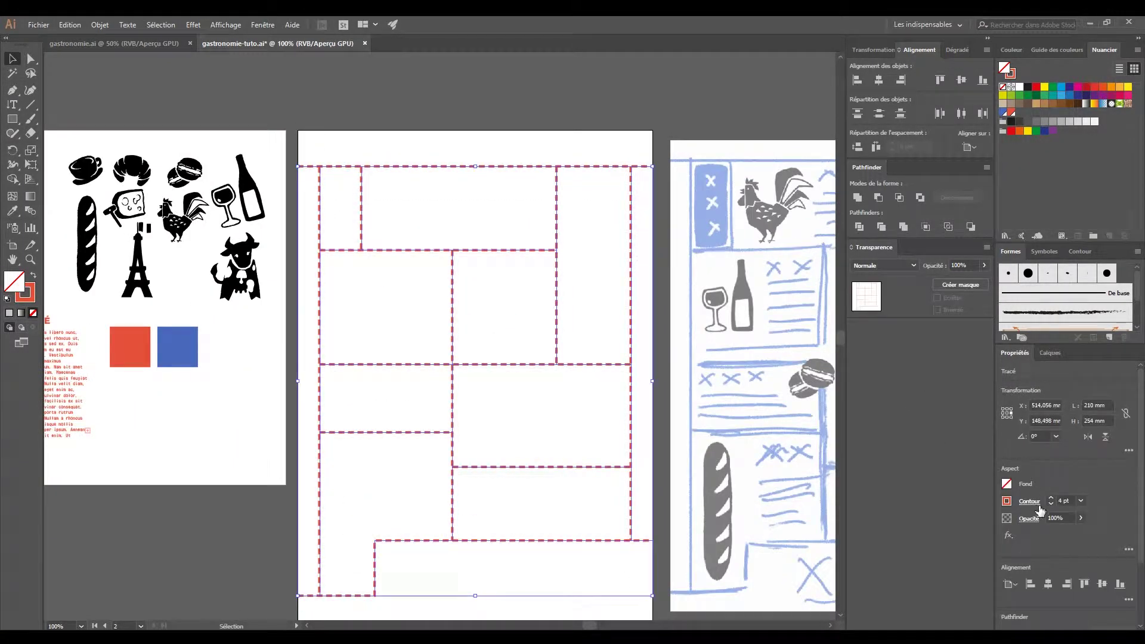
left_click(432, 410)
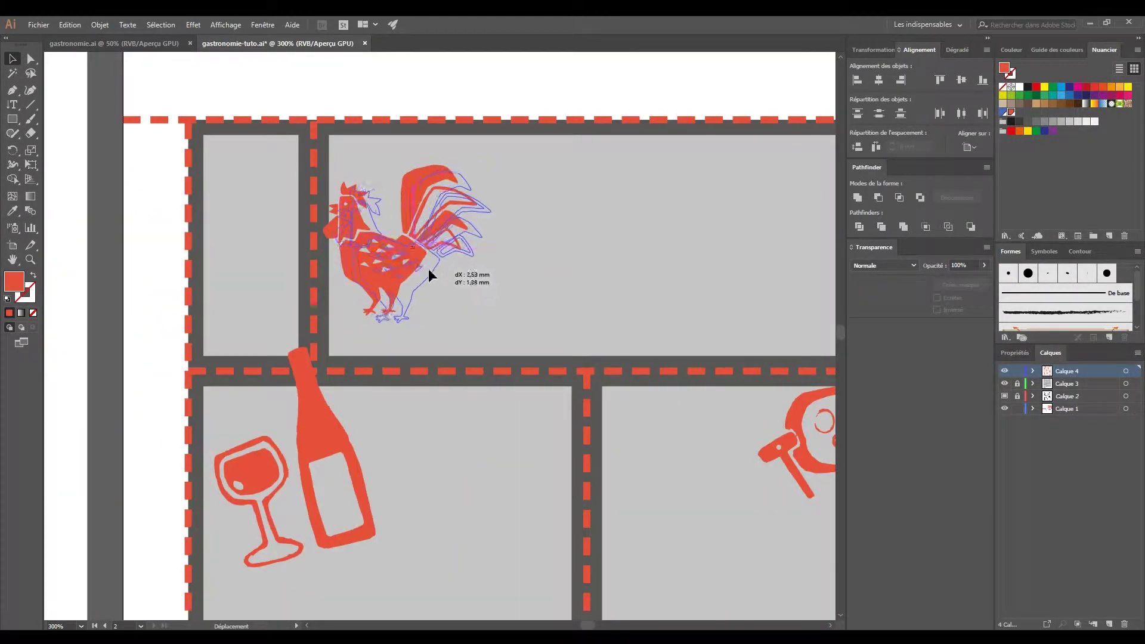
- Place the rooster icon into the top panel and hide the grey panel layer again
left_click_drag(429, 271, 438, 257)
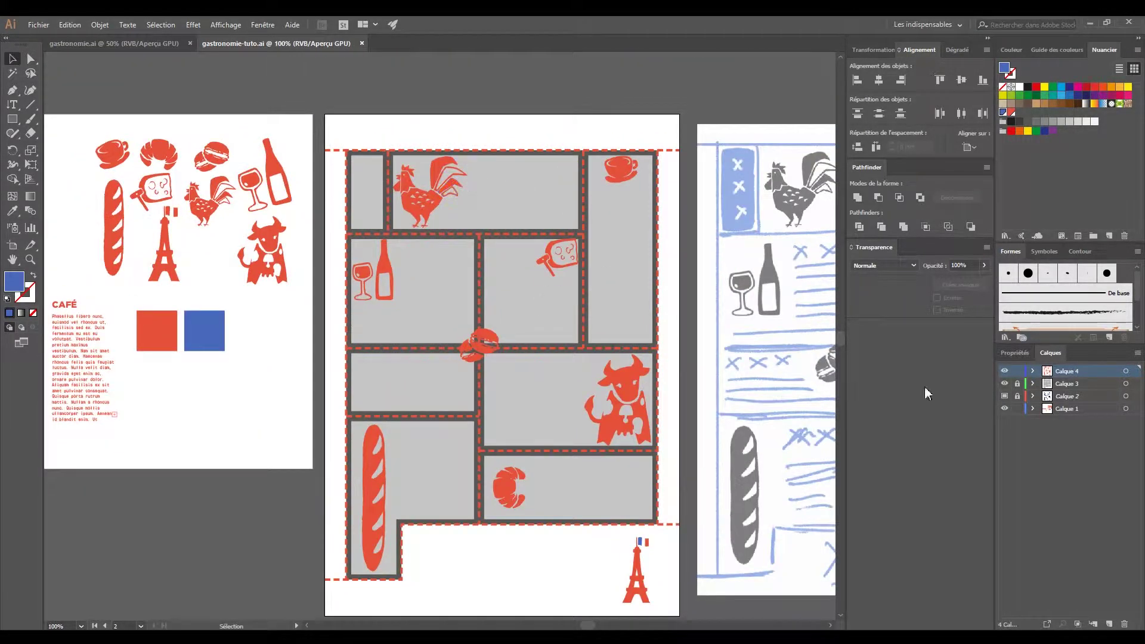
left_click(1004, 383)
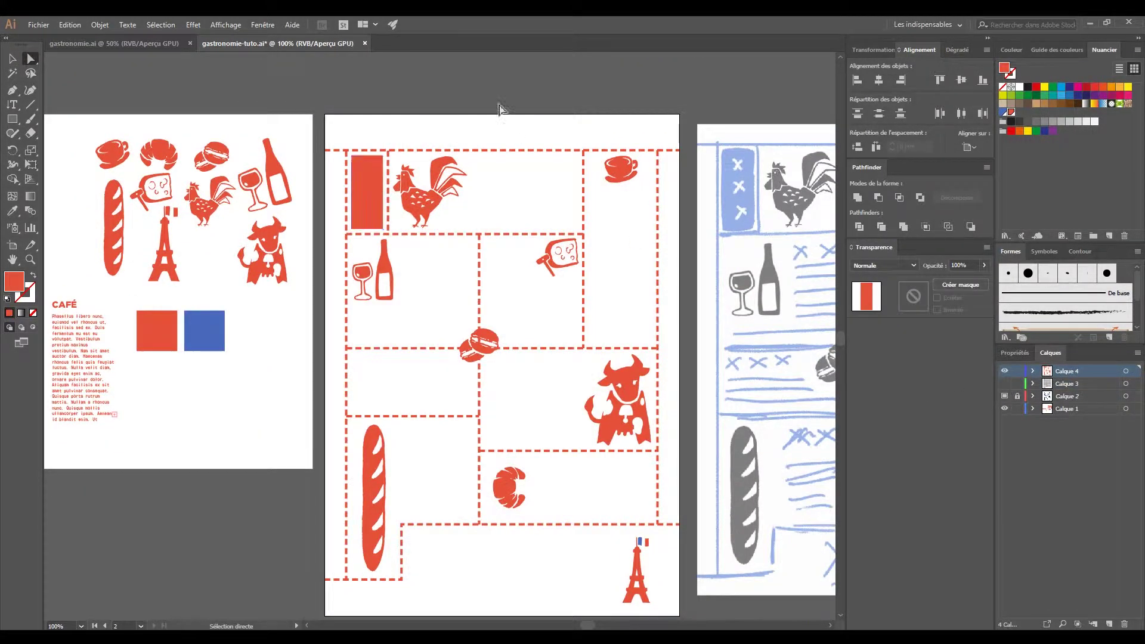
- Zoom in and extend the horizontal dashed line's end to the junction
scroll(522, 316, "up", 3)
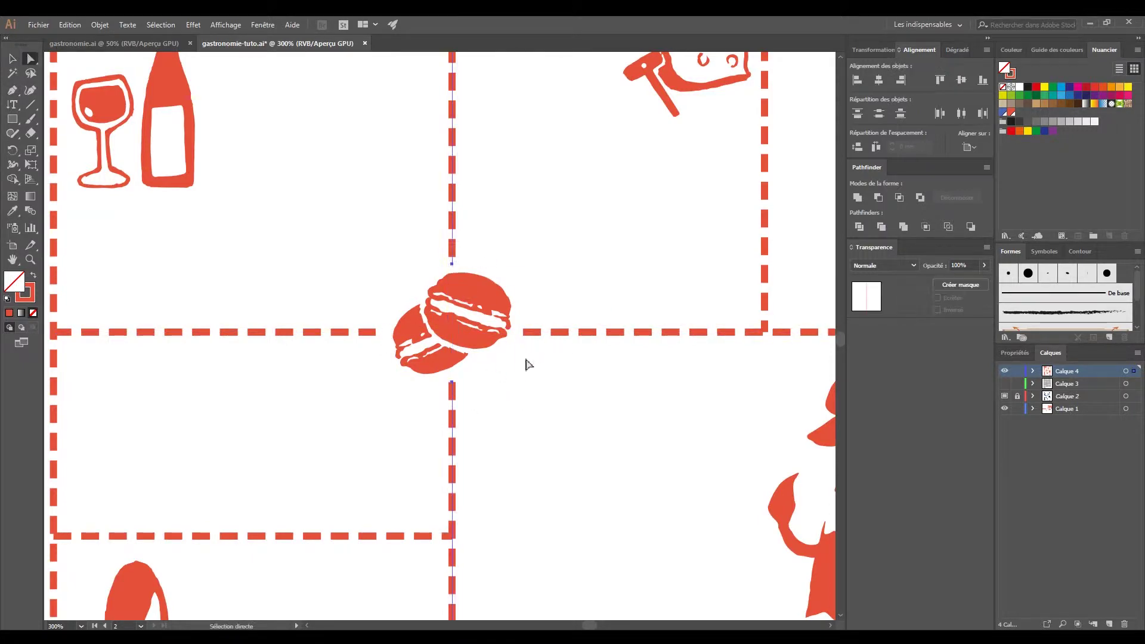
scroll(491, 263, "down", 3)
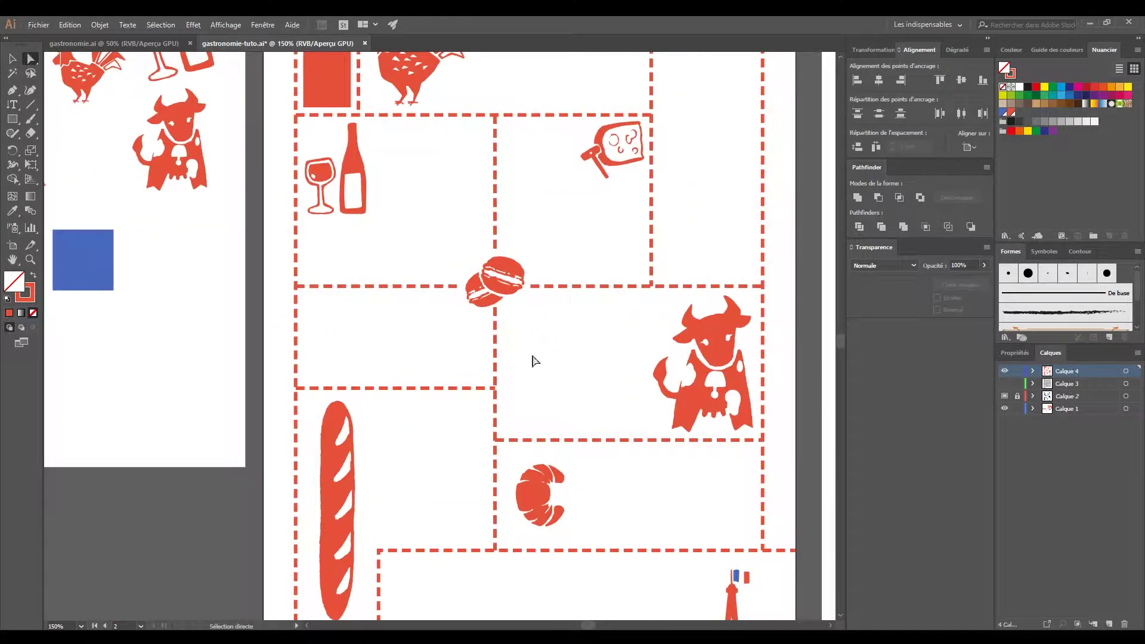
scroll(383, 431, "up", 3)
scroll(558, 390, "up", 1)
left_click_drag(558, 390, 662, 393)
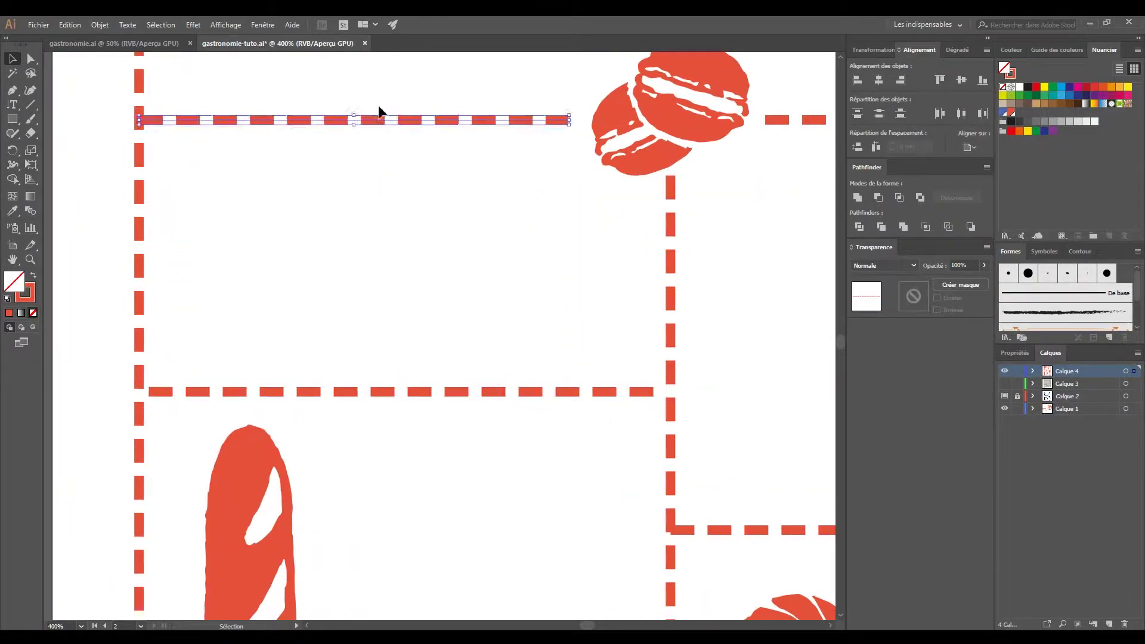
- Snap the vertical dashed line's end onto the horizontal line
scroll(351, 223, "down", 3)
scroll(352, 223, "up", 3)
scroll(391, 264, "down", 3)
scroll(391, 264, "up", 4)
left_click_drag(430, 471, 434, 484)
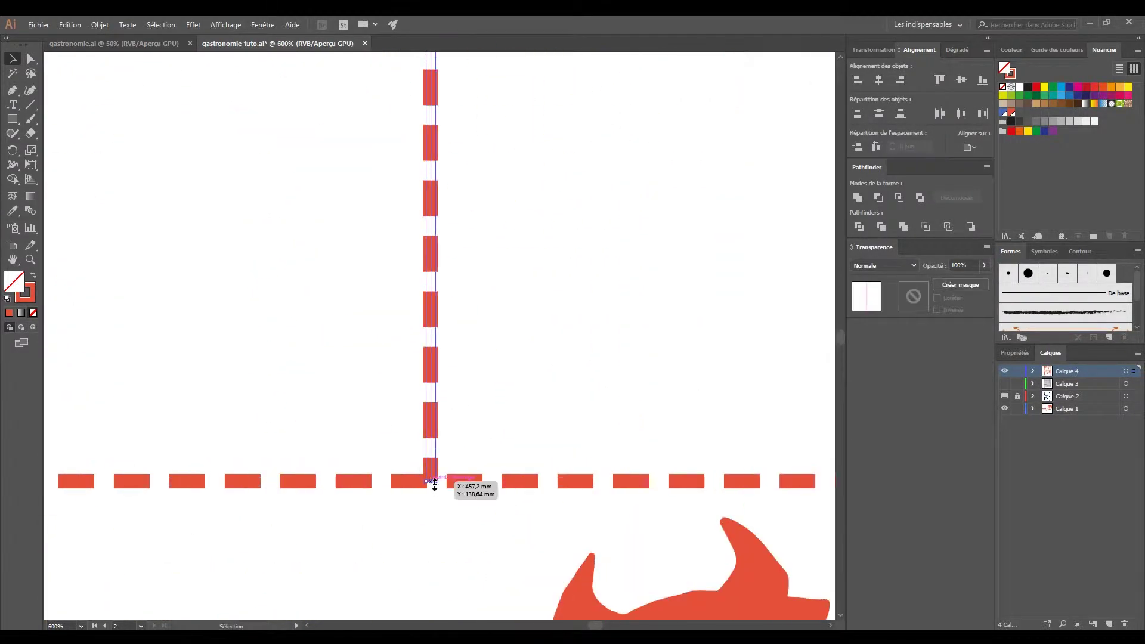
scroll(434, 484, "down", 3)
scroll(602, 274, "up", 3)
scroll(554, 495, "down", 1)
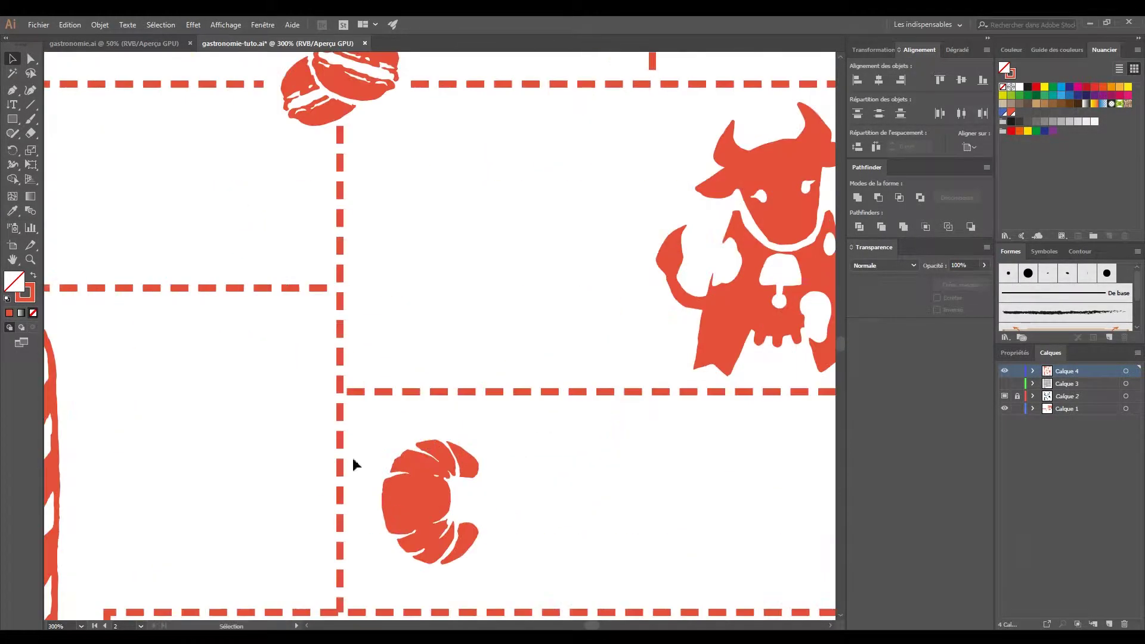
- Select the left vertical dashed line and zoom around to check the remaining junctions
left_click(428, 493)
scroll(486, 558, "down", 1)
scroll(495, 507, "down", 2)
scroll(351, 202, "up", 1)
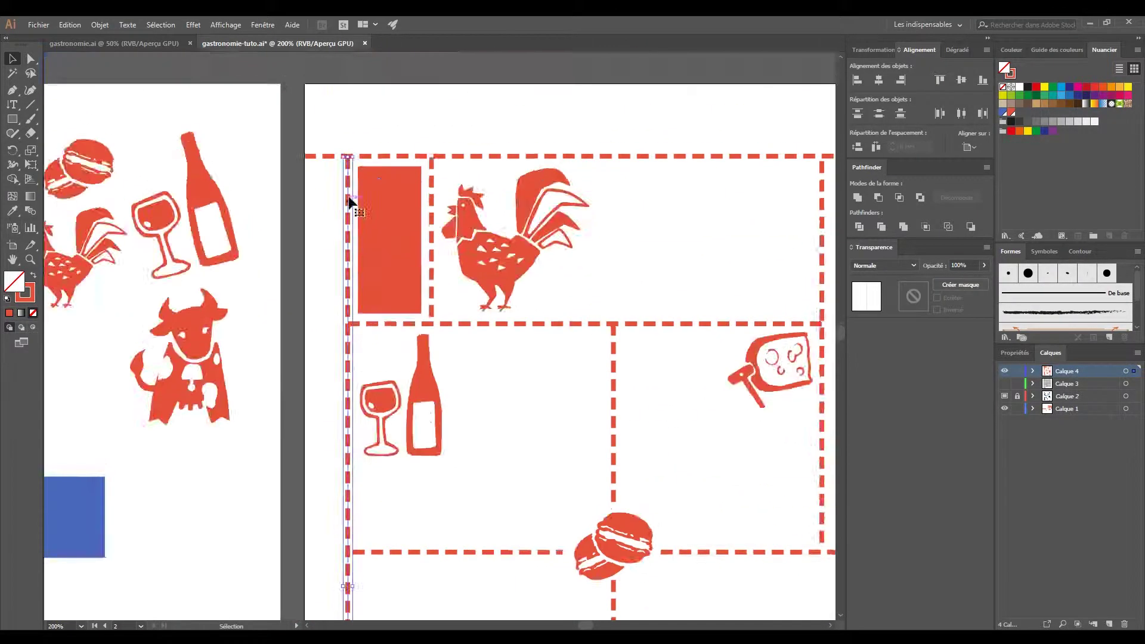
scroll(351, 203, "down", 3)
scroll(485, 230, "up", 4)
scroll(224, 421, "down", 3)
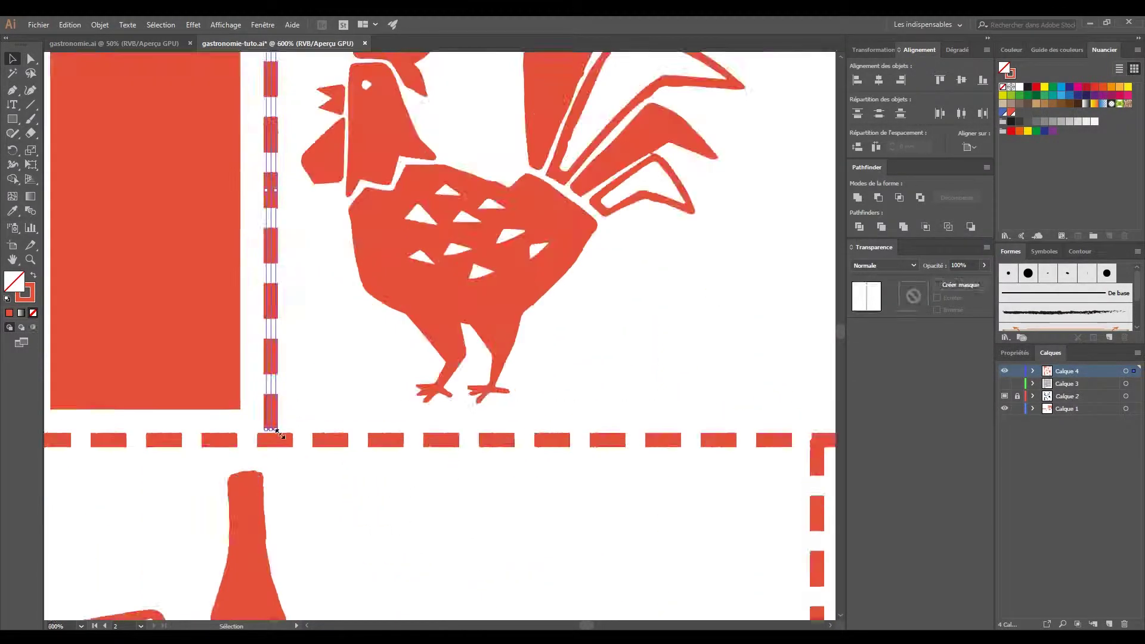
scroll(277, 434, "down", 4)
scroll(294, 440, "down", 1)
scroll(407, 378, "up", 4)
scroll(536, 388, "down", 3)
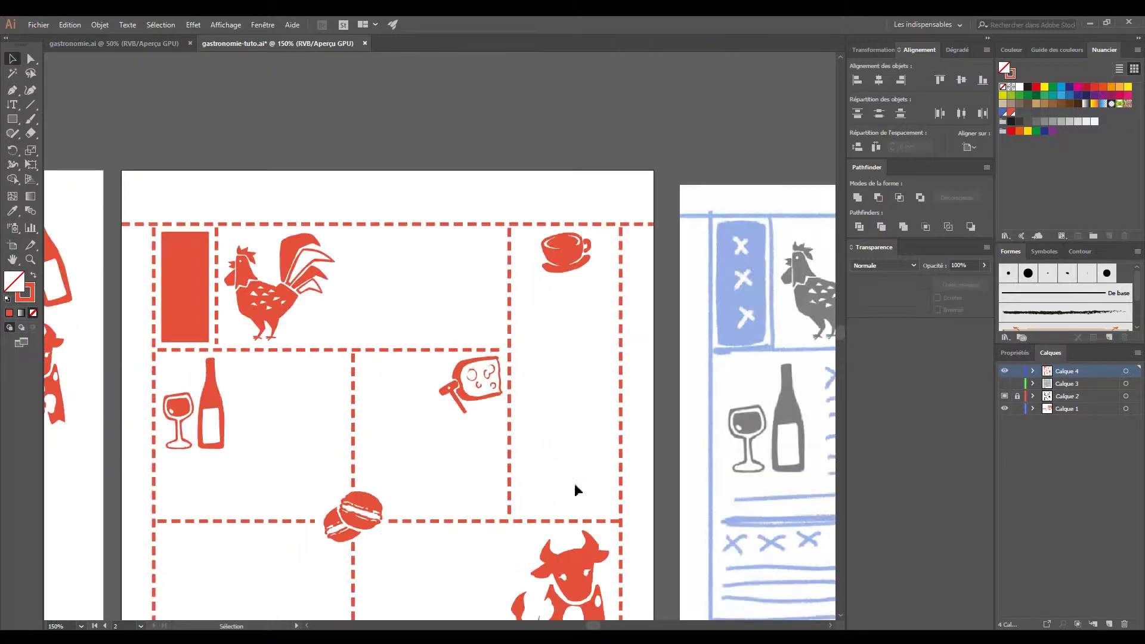
scroll(575, 490, "up", 2)
scroll(512, 286, "down", 3)
scroll(513, 286, "up", 1)
left_click(150, 401)
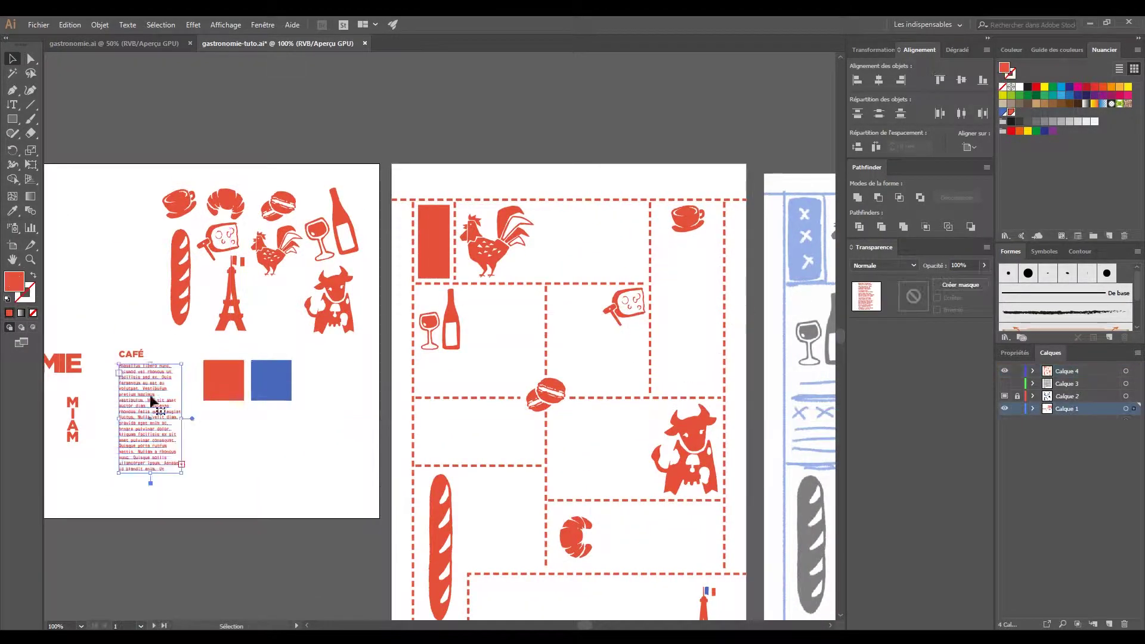
left_click_drag(152, 403, 589, 316)
scroll(589, 316, "down", 2)
scroll(598, 269, "up", 2)
left_click_drag(598, 264, 598, 270)
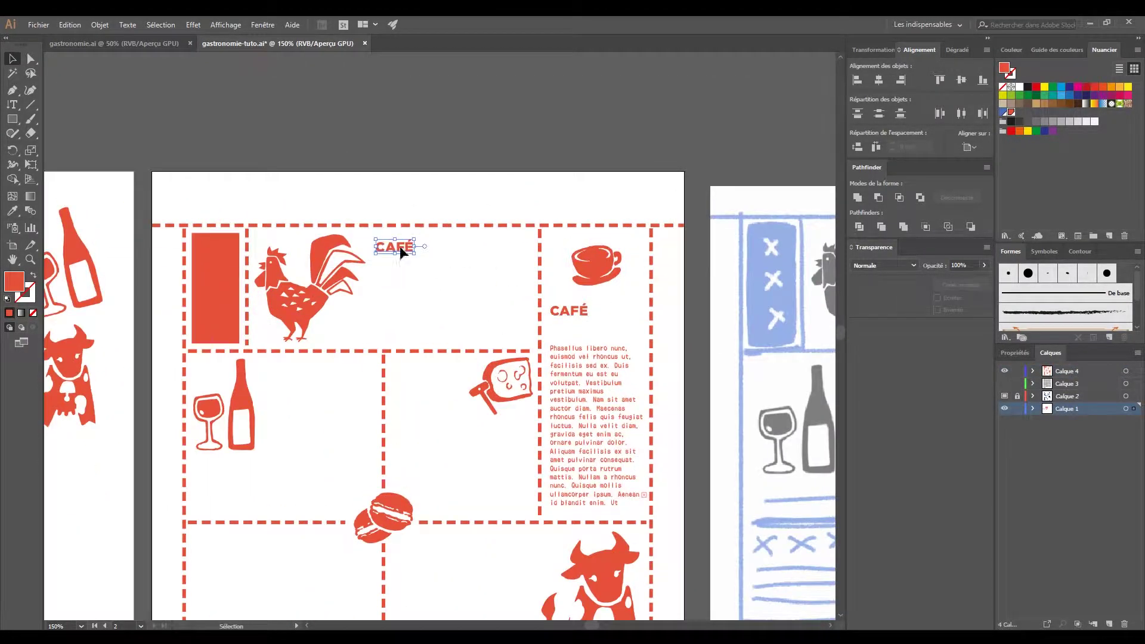
mouse_move(401, 252)
left_mouse_down()
mouse_move(370, 328)
mouse_move(511, 138)
left_mouse_up()
scroll(511, 179, "down", 2)
left_click_drag(511, 138, 532, 230)
mouse_move(417, 238)
left_mouse_down()
mouse_move(353, 385)
mouse_move(555, 439)
left_mouse_up()
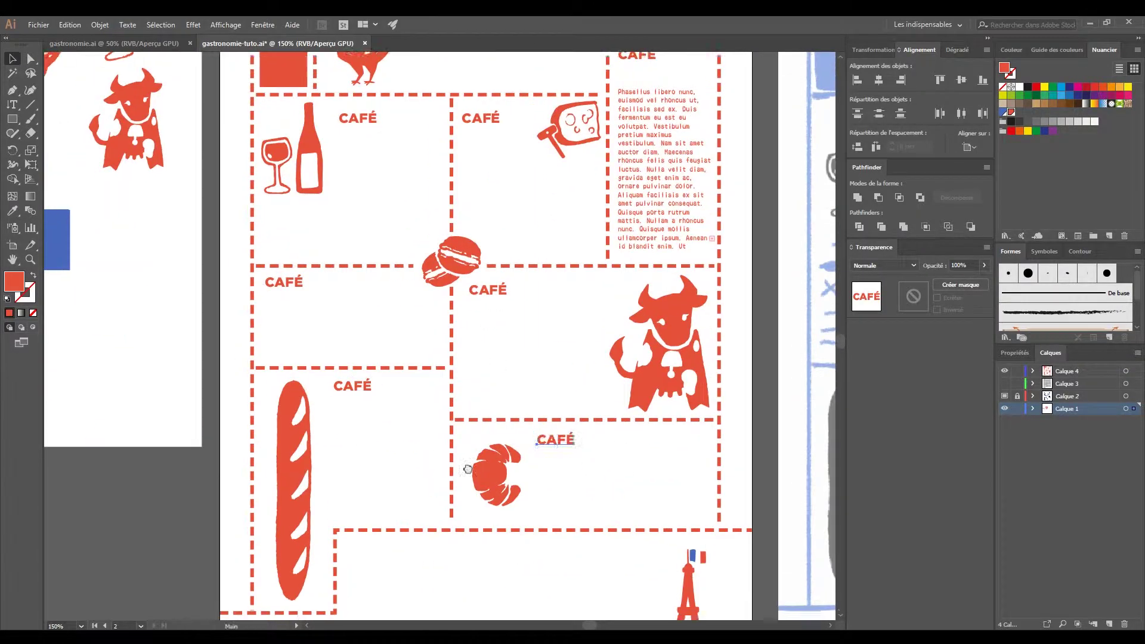
scroll(467, 469, "up", 3)
scroll(486, 491, "down", 3)
scroll(213, 493, "up", 2)
scroll(417, 473, "up", 5)
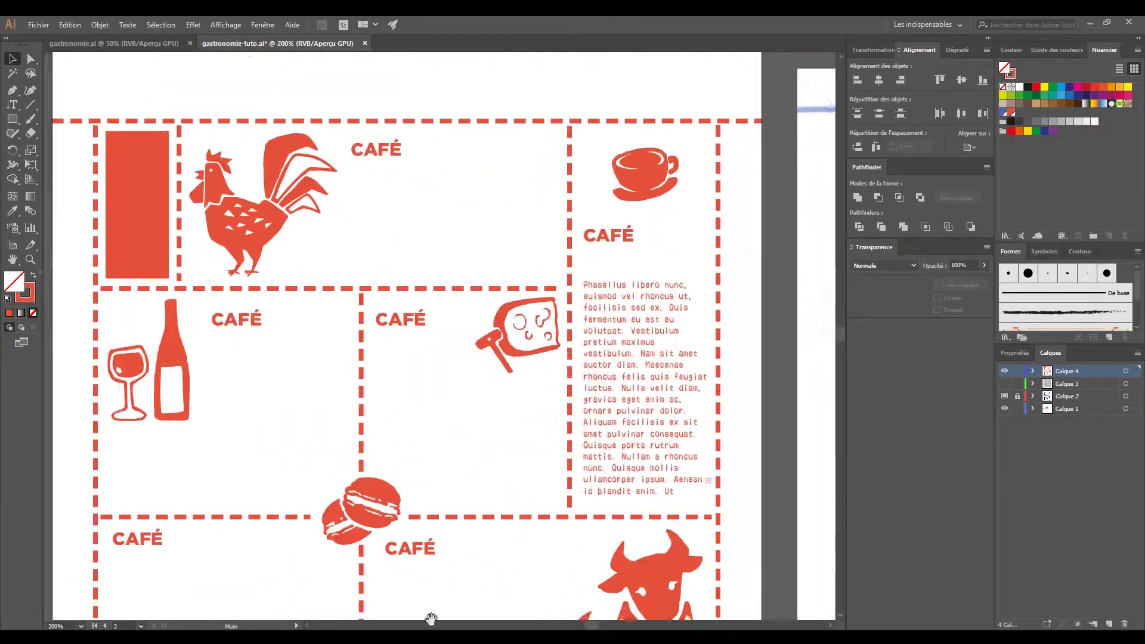
scroll(537, 358, "down", 2)
scroll(561, 310, "down", 2)
left_click(564, 316)
scroll(382, 508, "down", 2)
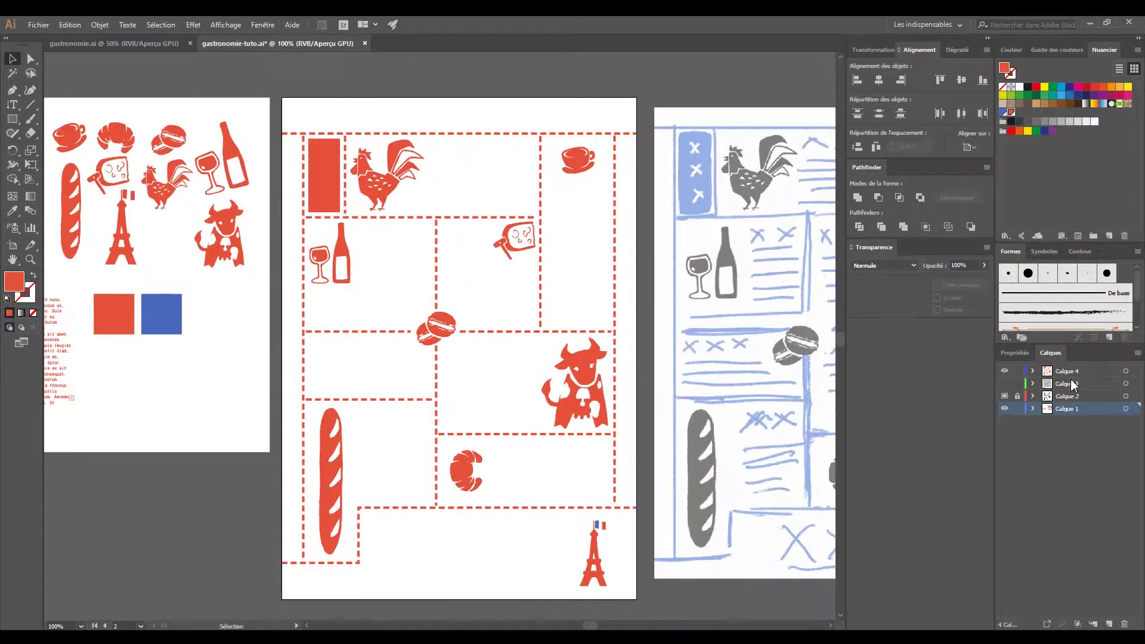
scroll(246, 226, "left", 5)
scroll(480, 319, "down", 3)
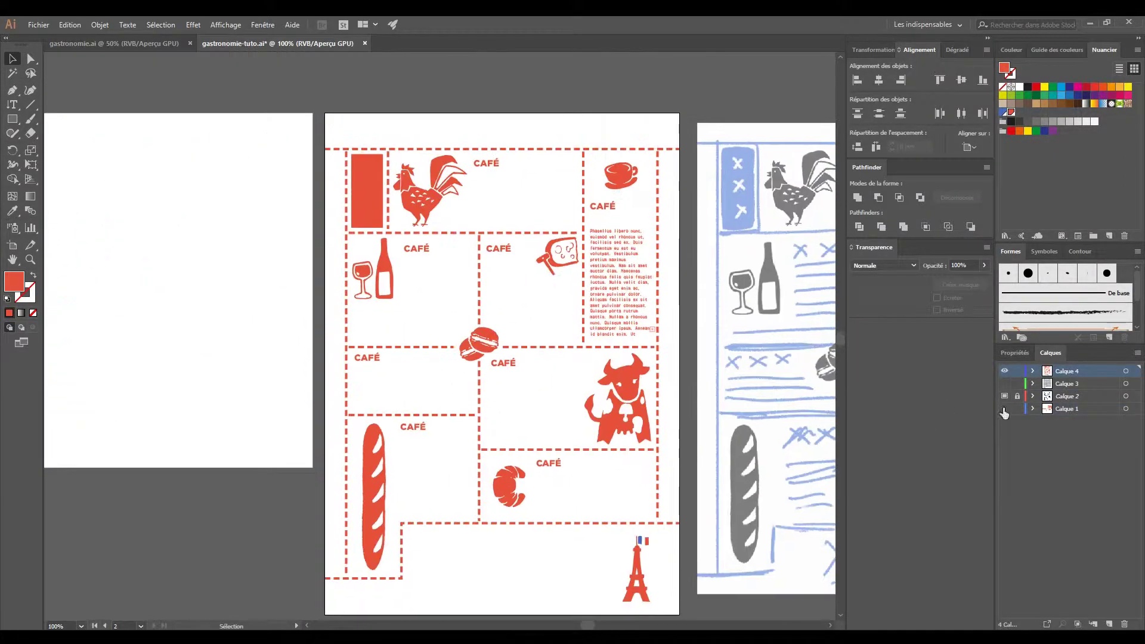
- Copy the right-column body text into the rooster panel
left_click(606, 219)
scroll(606, 220, "up", 5)
scroll(603, 374, "down", 3)
scroll(604, 374, "up", 2)
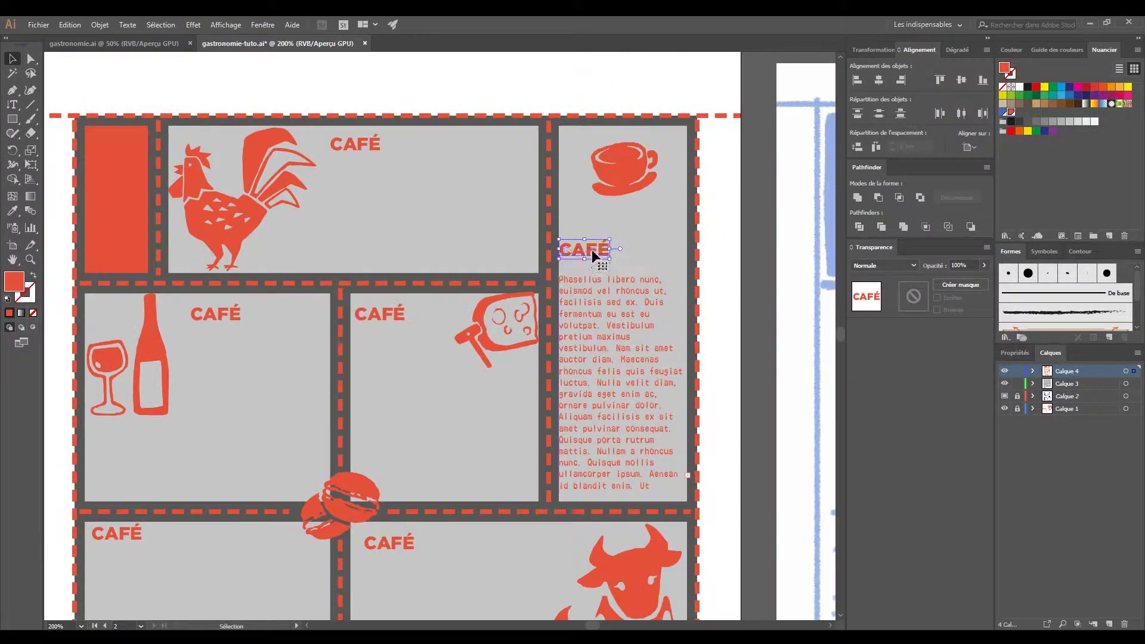
left_click_drag(604, 364, 516, 224)
- Paste the body text into the cheese panel as a four-line box under its heading
scroll(331, 317, "up", 2)
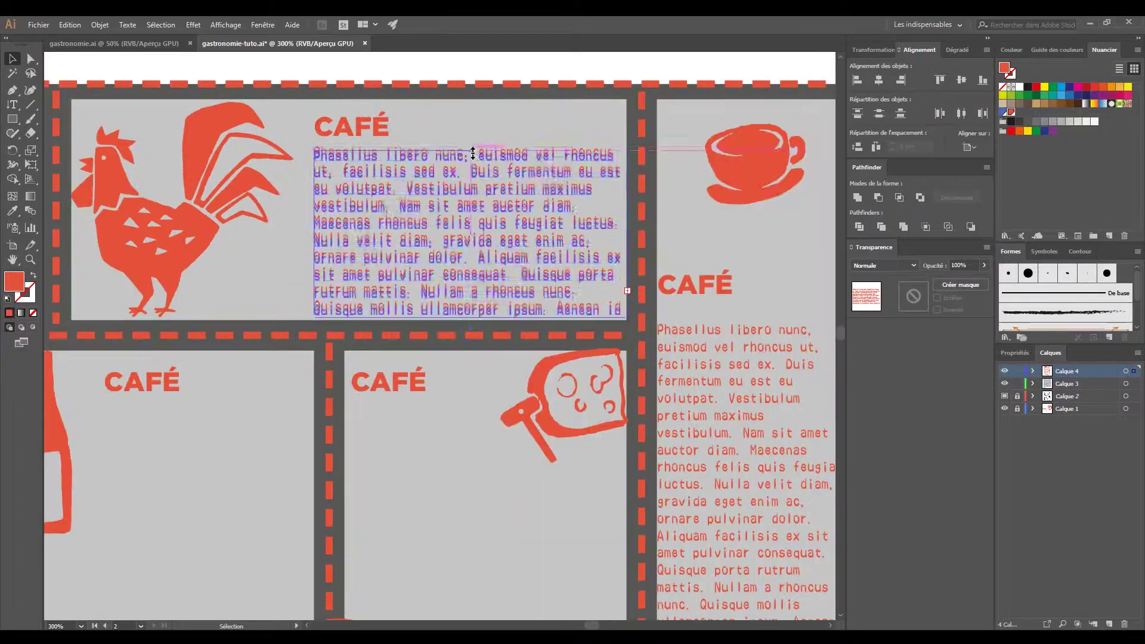
left_click(426, 231)
key("ctrl+v")
left_click_drag(575, 511, 537, 348)
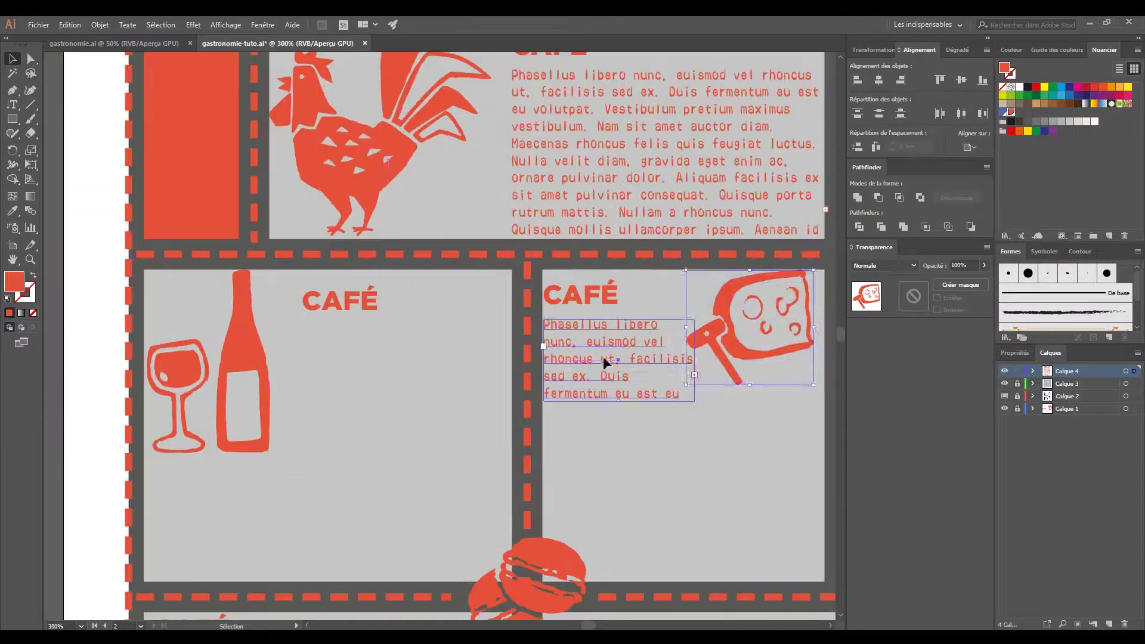
left_click_drag(447, 305, 330, 301)
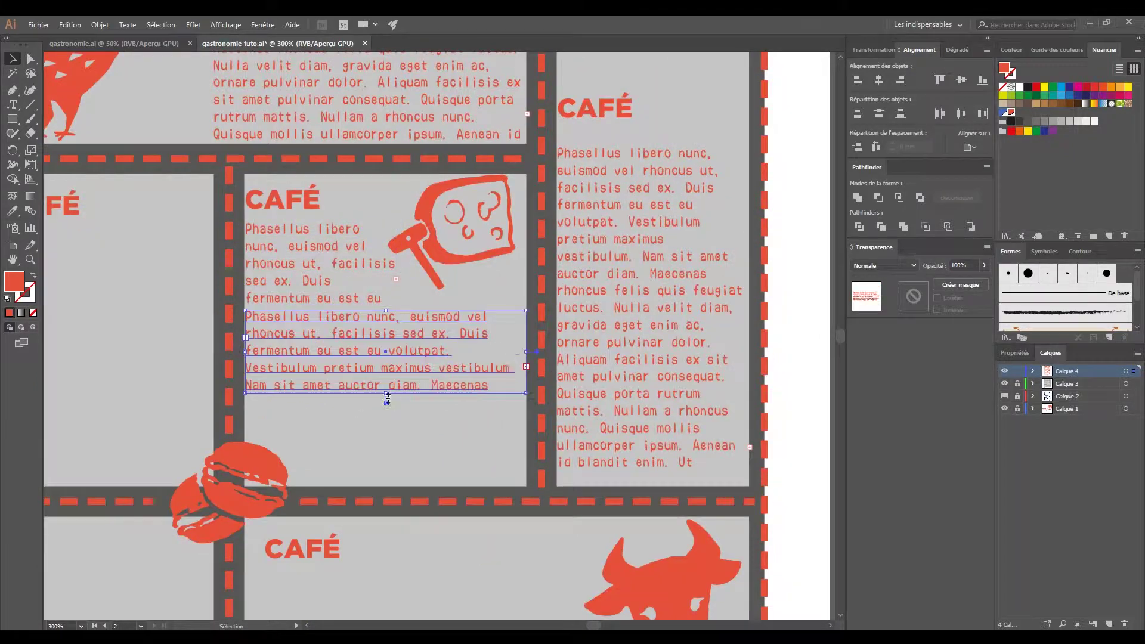
- Copy the text into the wine and lower-left panels, enlarged to fit below their CAFÉ headings
scroll(387, 399, "down", 1)
left_click_drag(583, 323, 419, 323)
left_click_drag(528, 295, 528, 442)
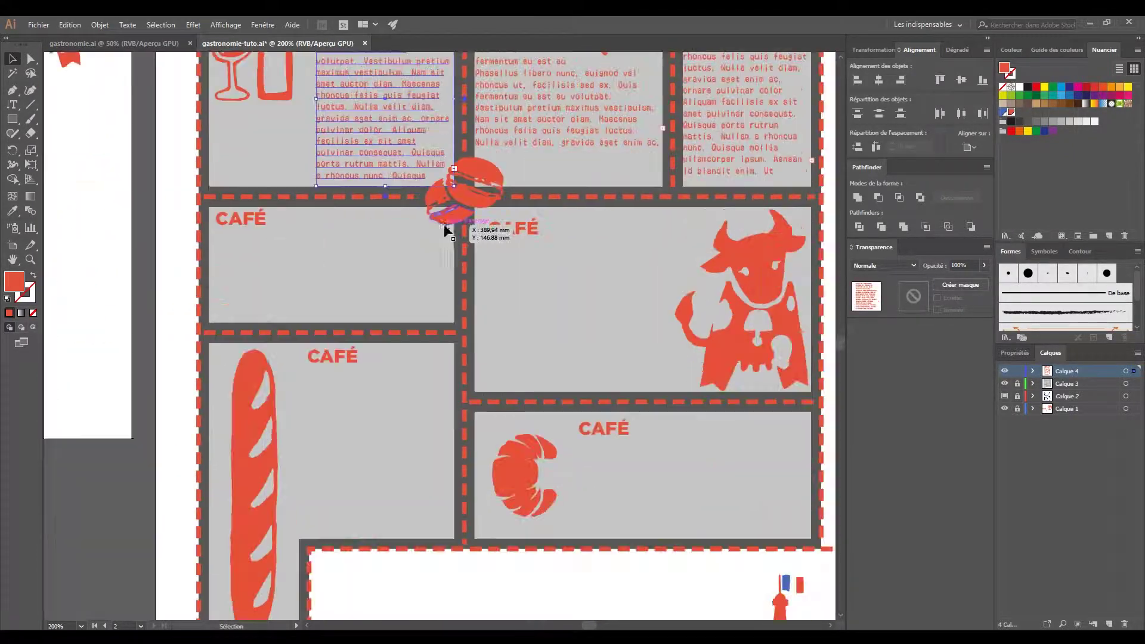
scroll(427, 471, "down", 3)
mouse_move(427, 472)
left_mouse_down()
mouse_move(379, 478)
mouse_move(484, 490)
left_mouse_up()
left_click_drag(369, 507, 369, 536)
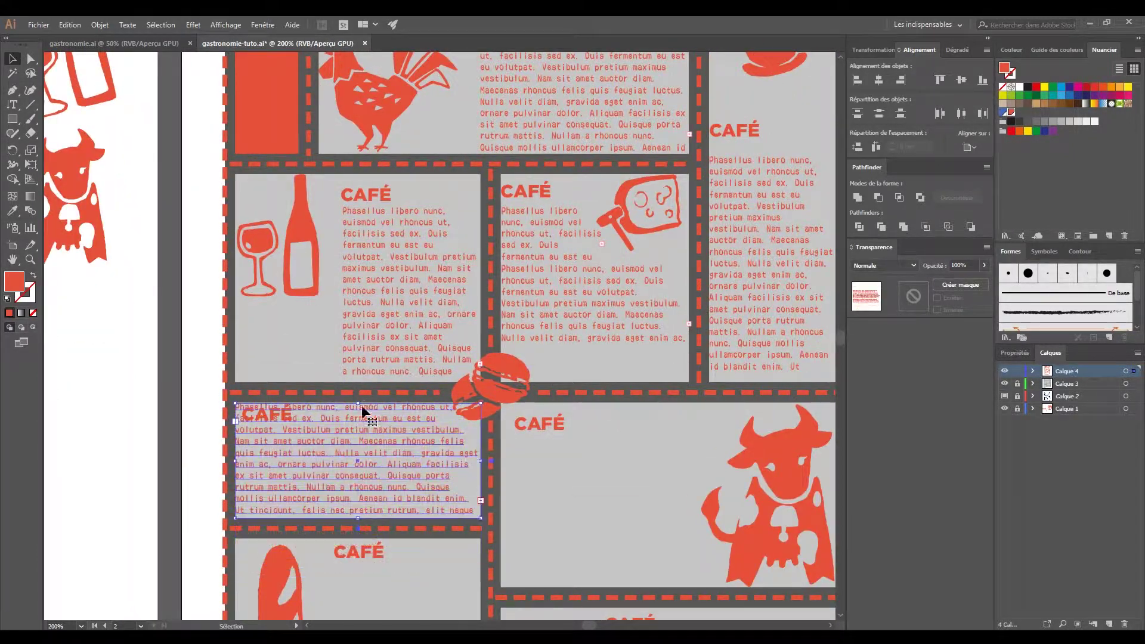
- Nudge the wine panel's CAFÉ heading slightly left
left_click(277, 416)
scroll(277, 416, "down", 1)
left_click_drag(298, 176, 288, 176)
scroll(288, 176, "down", 2)
- Copy resized body text into the cow and baguette panels
left_click_drag(292, 358, 581, 358)
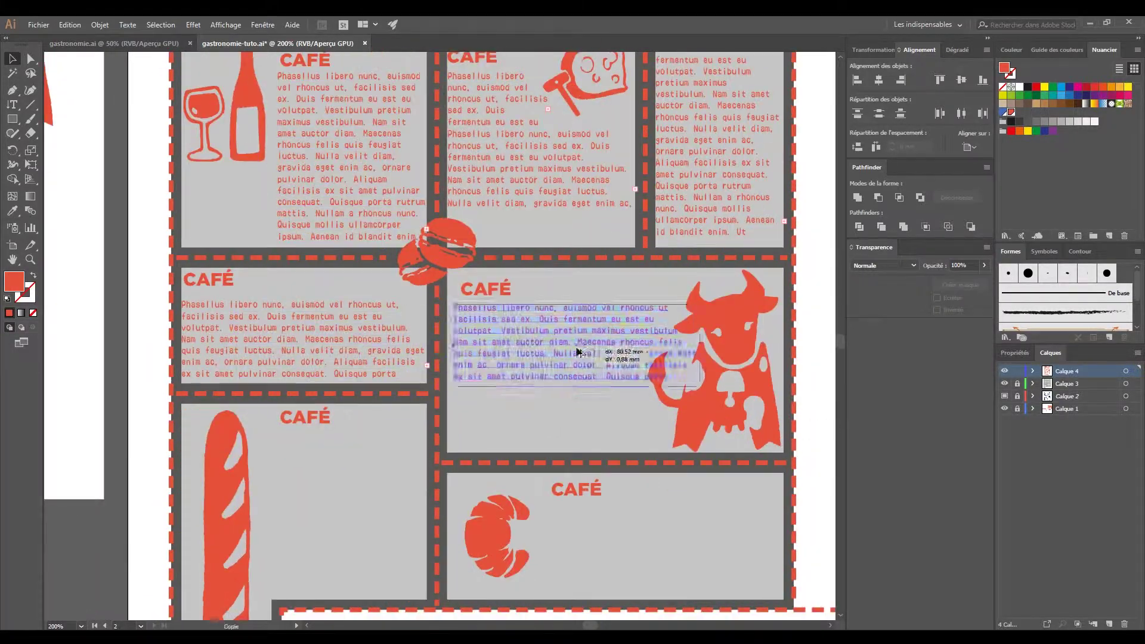
left_click_drag(677, 351, 639, 447)
scroll(677, 387, "down", 2)
scroll(678, 387, "left", 3)
mouse_move(646, 272)
left_mouse_down()
mouse_move(506, 396)
mouse_move(557, 404)
left_mouse_up()
left_click_drag(473, 308, 466, 310)
scroll(465, 310, "right", 3)
- Copy the body text into the croissant panel
mouse_move(304, 352)
left_mouse_down()
mouse_move(574, 417)
mouse_move(584, 457)
left_mouse_up()
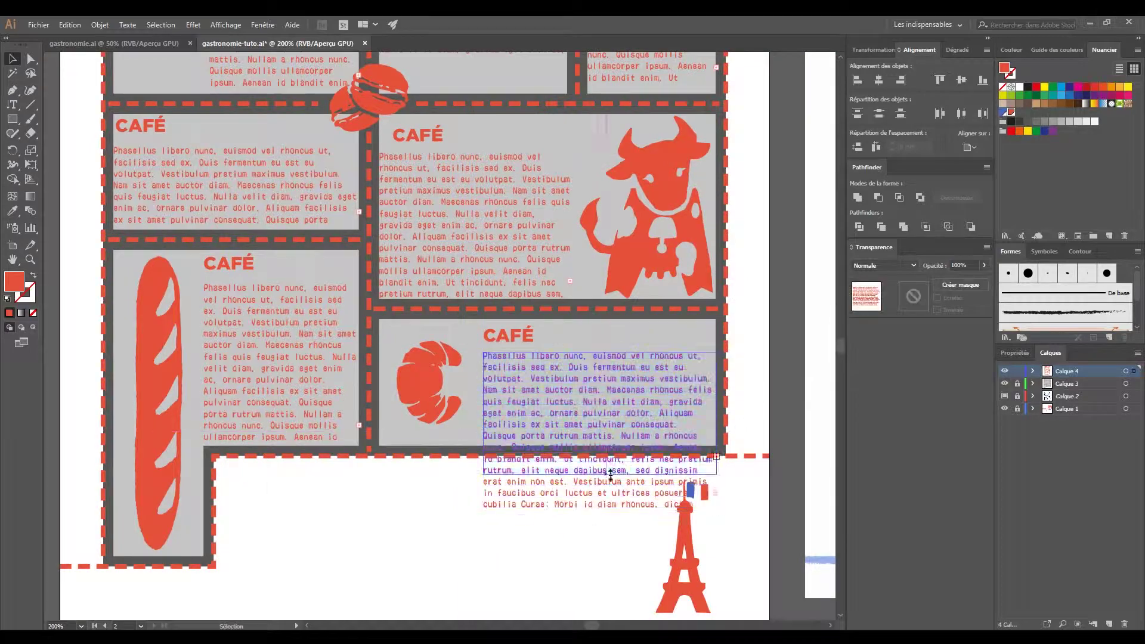
scroll(553, 317, "down", 4)
scroll(553, 316, "up", 2)
scroll(337, 158, "up", 3)
scroll(337, 158, "left", 2)
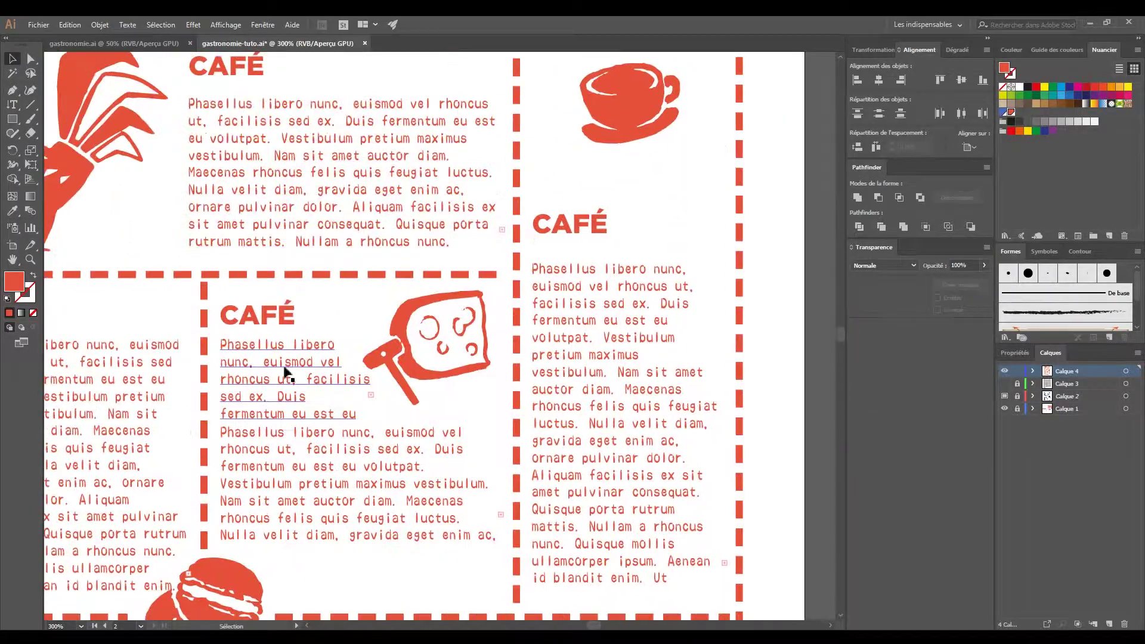
scroll(287, 370, "down", 3)
scroll(382, 257, "left", 3)
- Resize the wine panel text to fit beside the bottle
left_click(352, 167)
mouse_move(352, 167)
left_mouse_down()
mouse_move(324, 333)
mouse_move(150, 358)
left_mouse_up()
left_click_drag(150, 257, 300, 258)
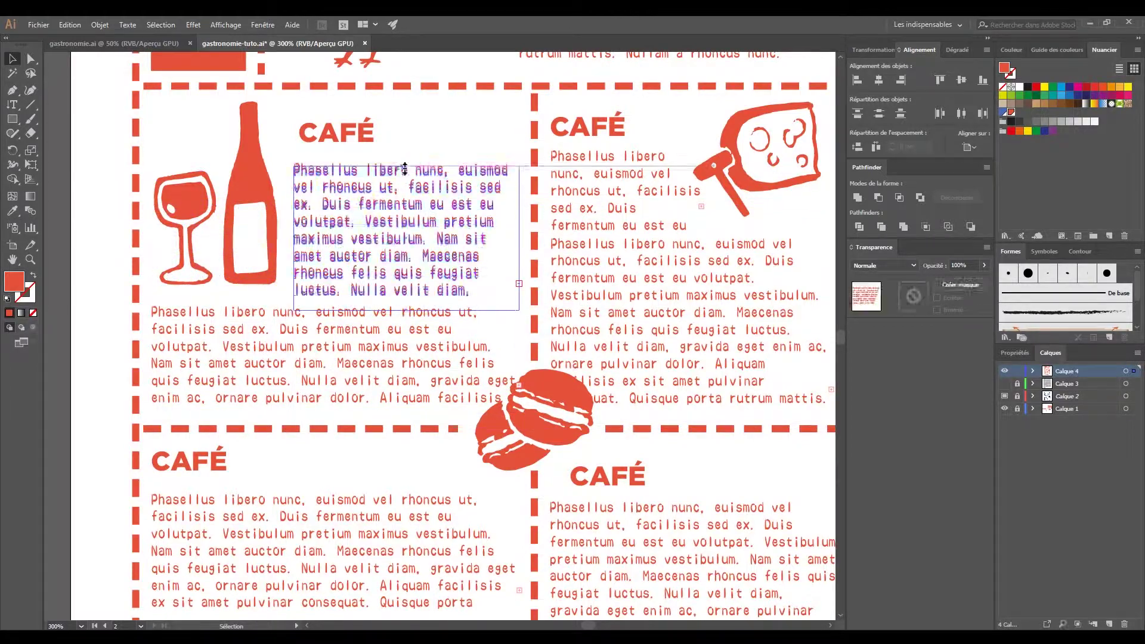
scroll(382, 257, "down", 2)
scroll(416, 262, "down", 2)
scroll(384, 176, "up", 3)
scroll(384, 176, "down", 3)
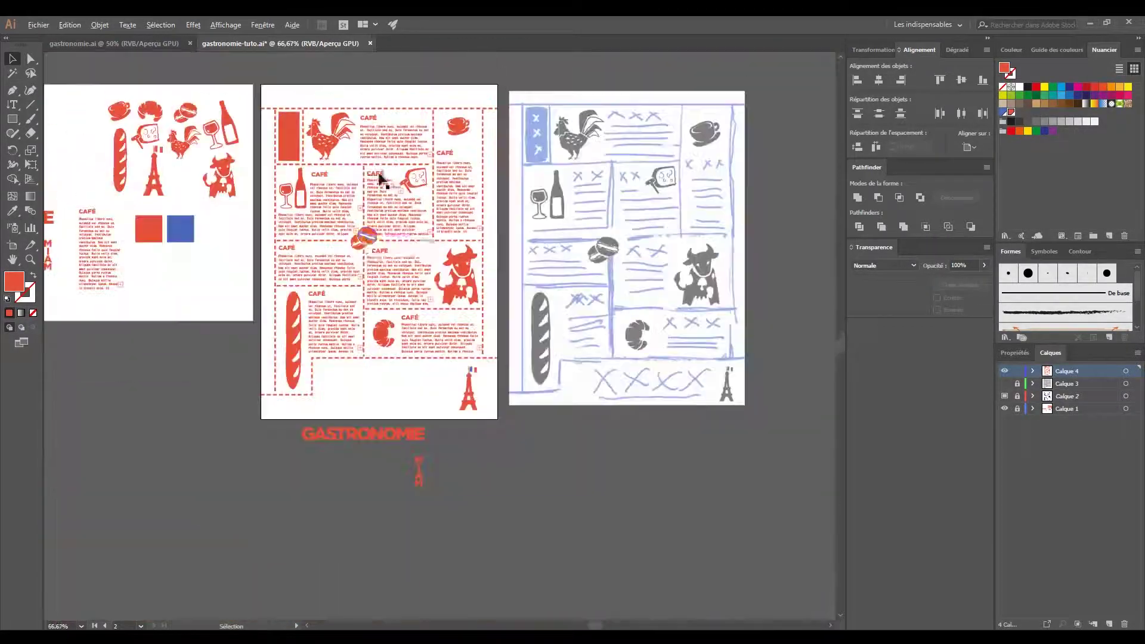
scroll(346, 262, "up", 3)
- Retype the cow panel heading as VACHE QUI RIT
left_click(334, 158)
type("FROMAGE")
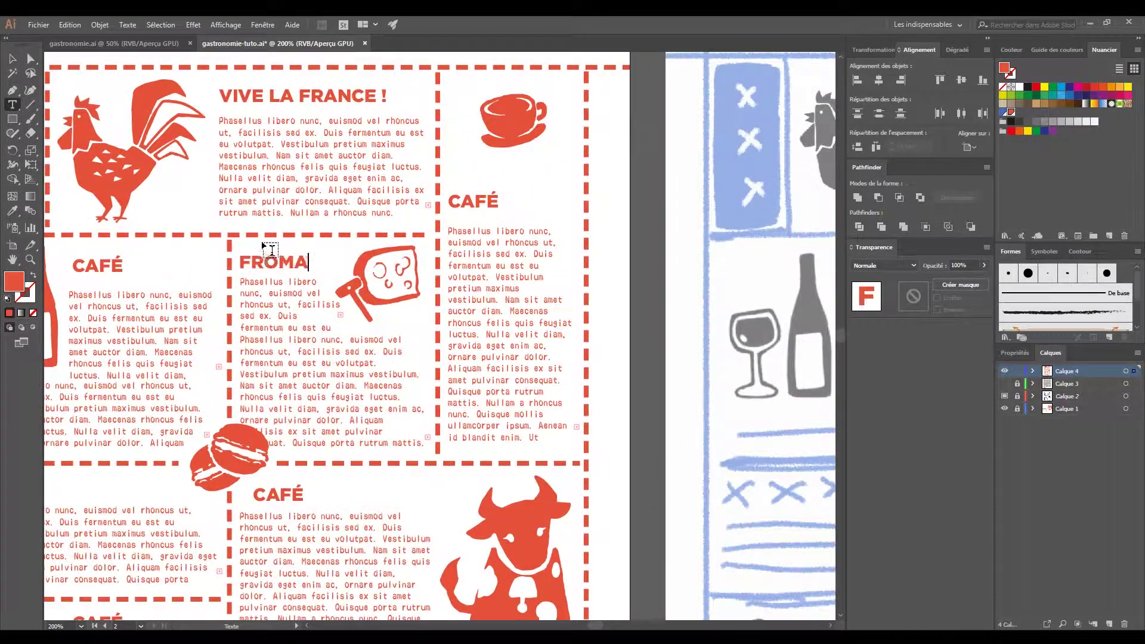
type("RIT")
key("Escape")
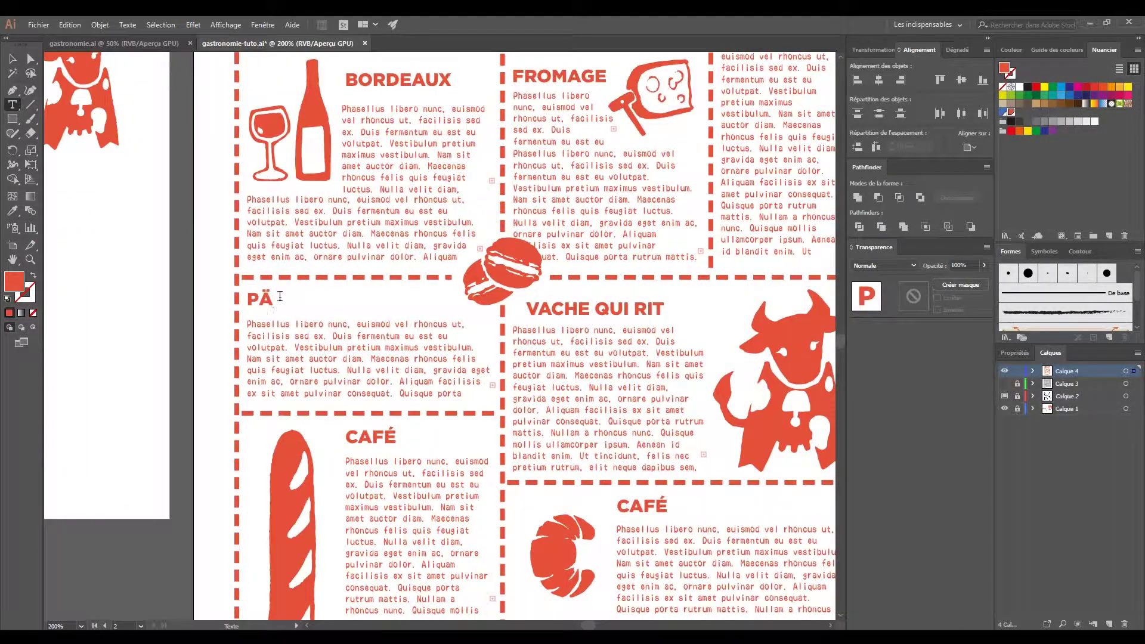
- Shorten the cheese panel's text box from the top
scroll(219, 225, "up", 3)
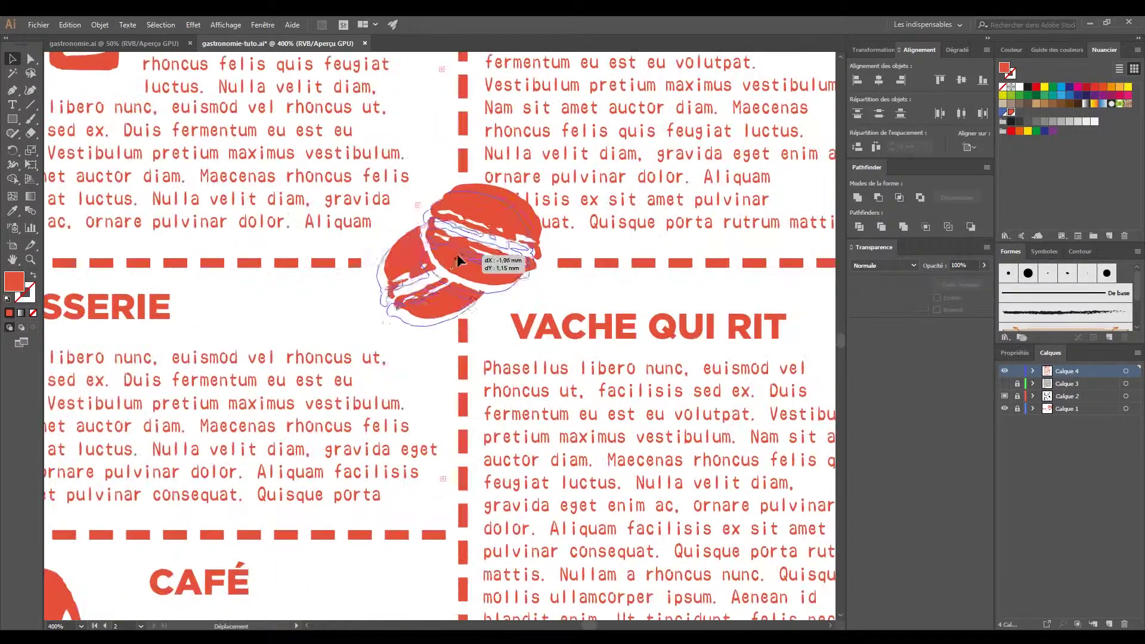
left_click(456, 253)
left_click_drag(439, 126, 448, 290)
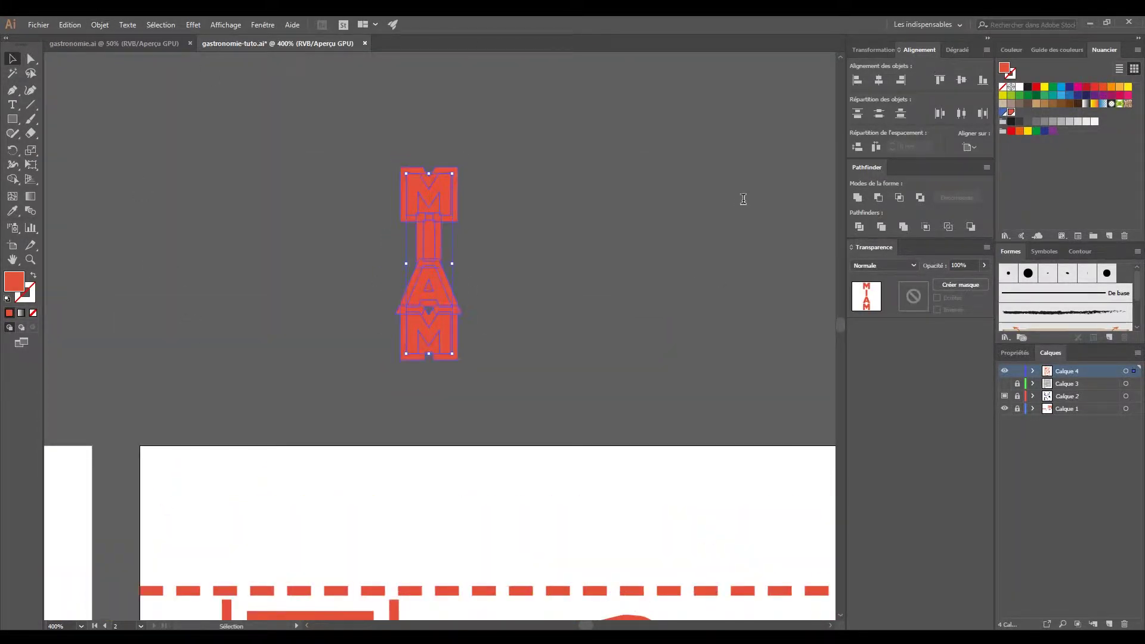
- Zoom into the MIAM lettering and draw a small rectangle over its letters
key("ctrl+plus")
key("ctrl+plus")
key("ctrl+plus")
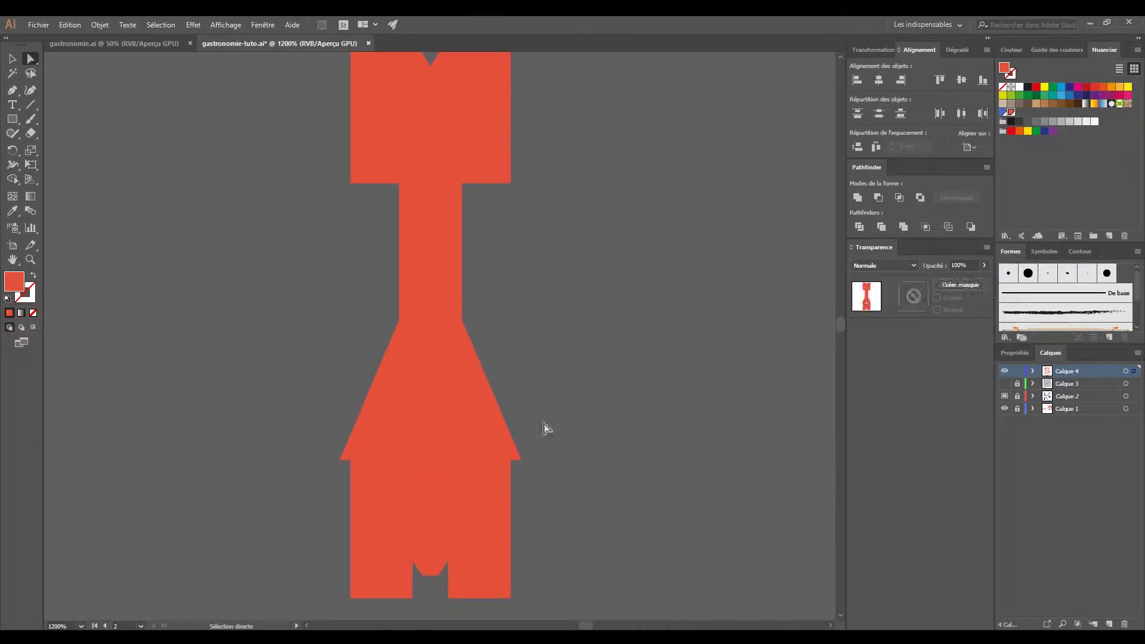
left_click(546, 428)
scroll(383, 409, "down", 2)
key("m")
key("ctrl+plus")
key("ctrl+plus")
key("ctrl+plus")
left_click_drag(300, 398, 343, 291)
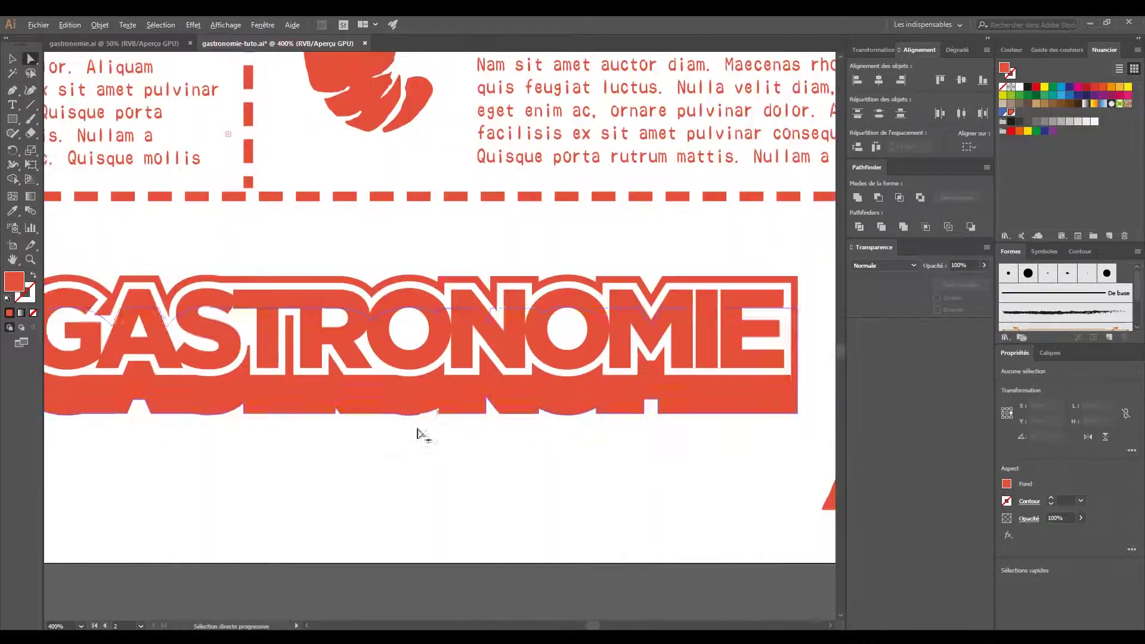
- Put the GASTRONOMIE title shape into isolation mode for editing
double_click(690, 403)
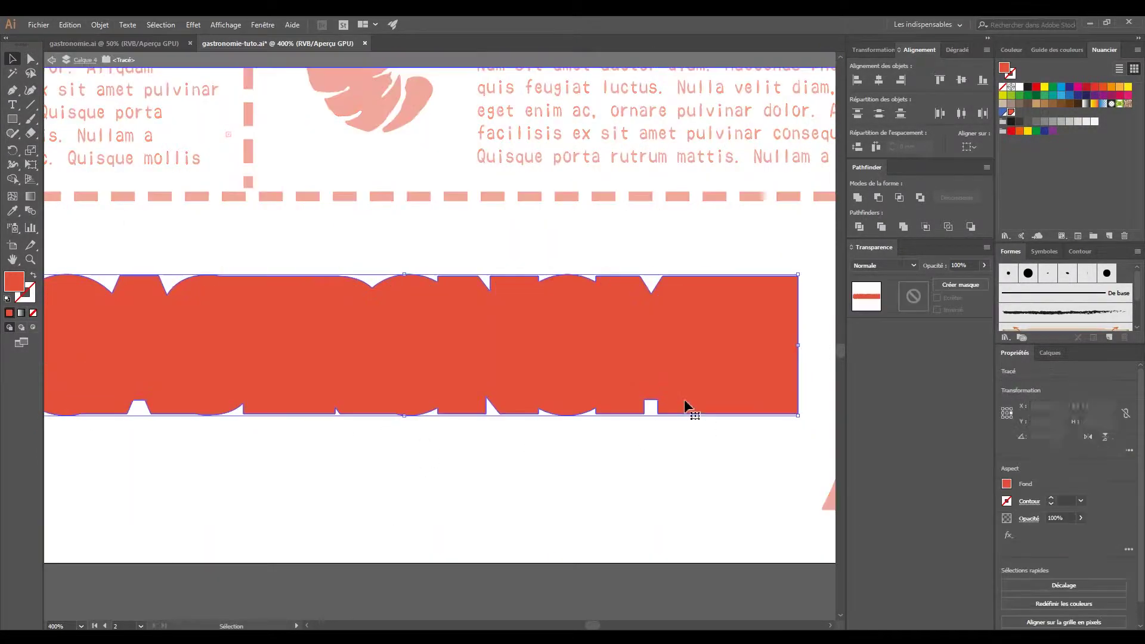
scroll(382, 511, "up", 2)
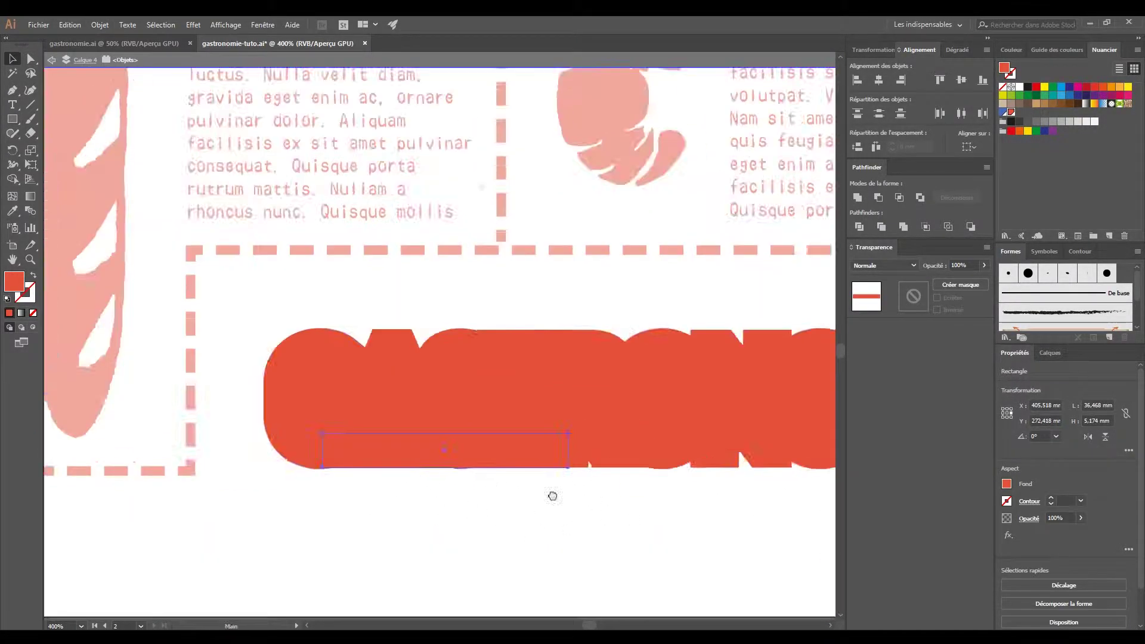
scroll(331, 403, "up", 3)
scroll(480, 355, "up", 2)
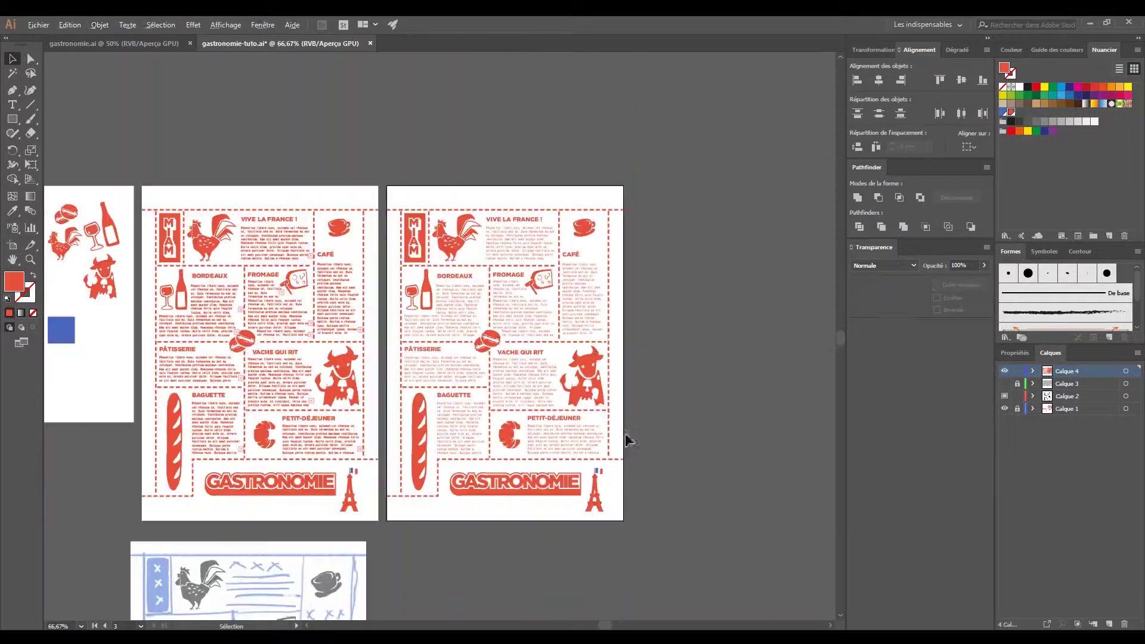
- Select the copied menu page's artboard
left_click(12, 246)
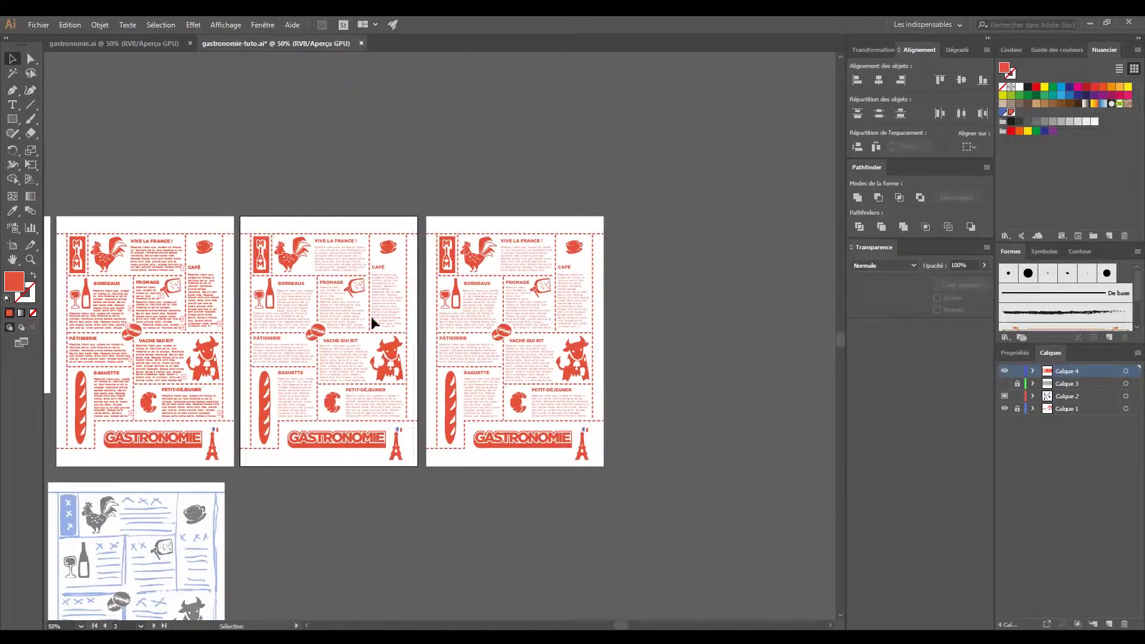